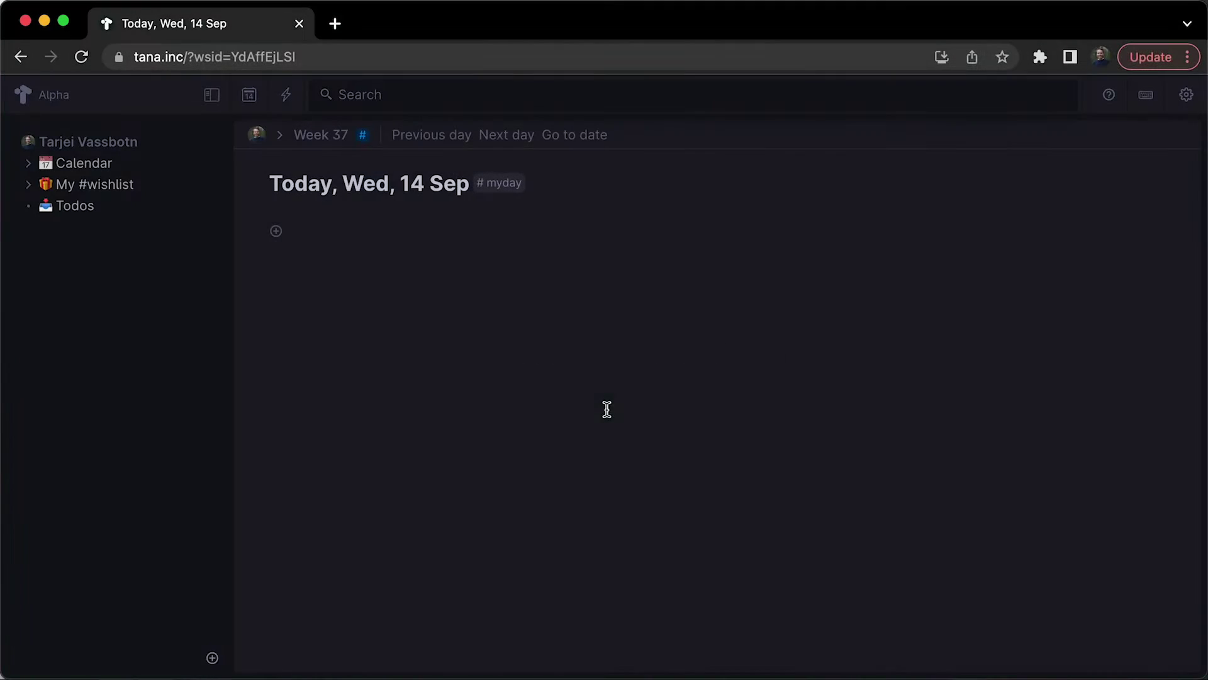
Start the first node on the Wed, 14 Sep daily page with 'Hello!'.
{"action": "type", "text": "Hello! I'm just like a regular editor!"}
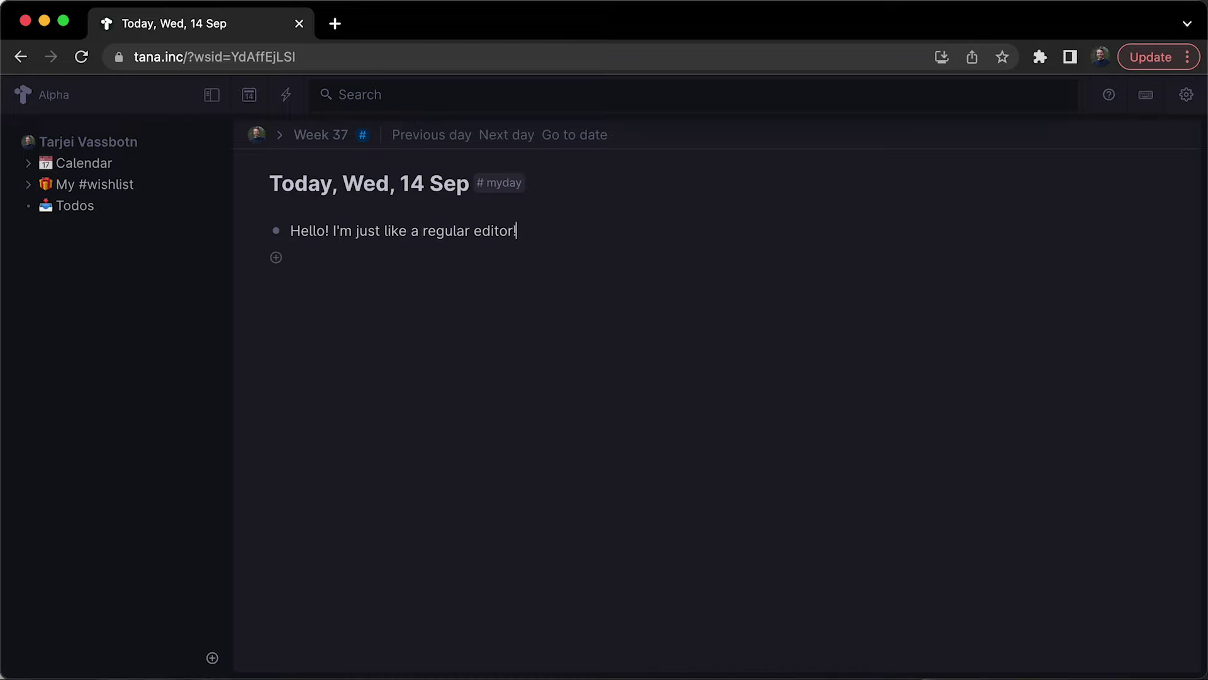
Add a few intro notes below the greeting, then select and delete every node on the page.
{"action": "key", "text": "Return"}
{"action": "type", "text": "<+"}
{"action": "key", "text": "Return"}
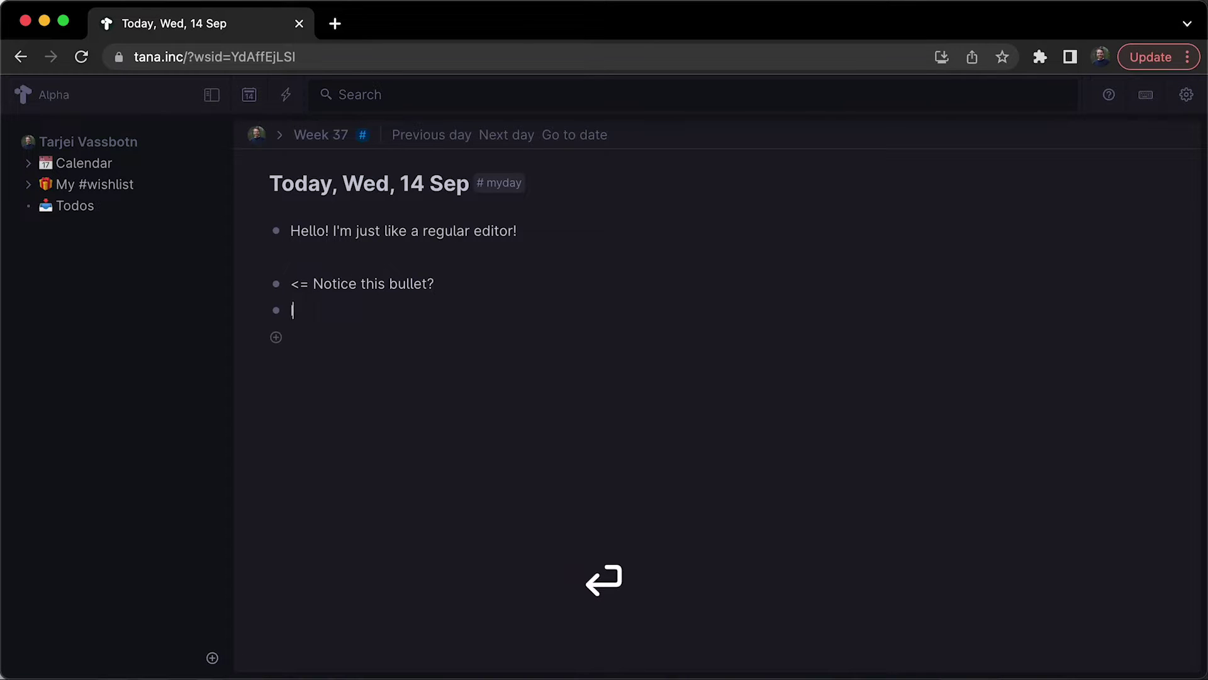
{"action": "type", "text": "It's calle"}
{"action": "key", "text": "Return"}
{"action": "type", "text": "No"}
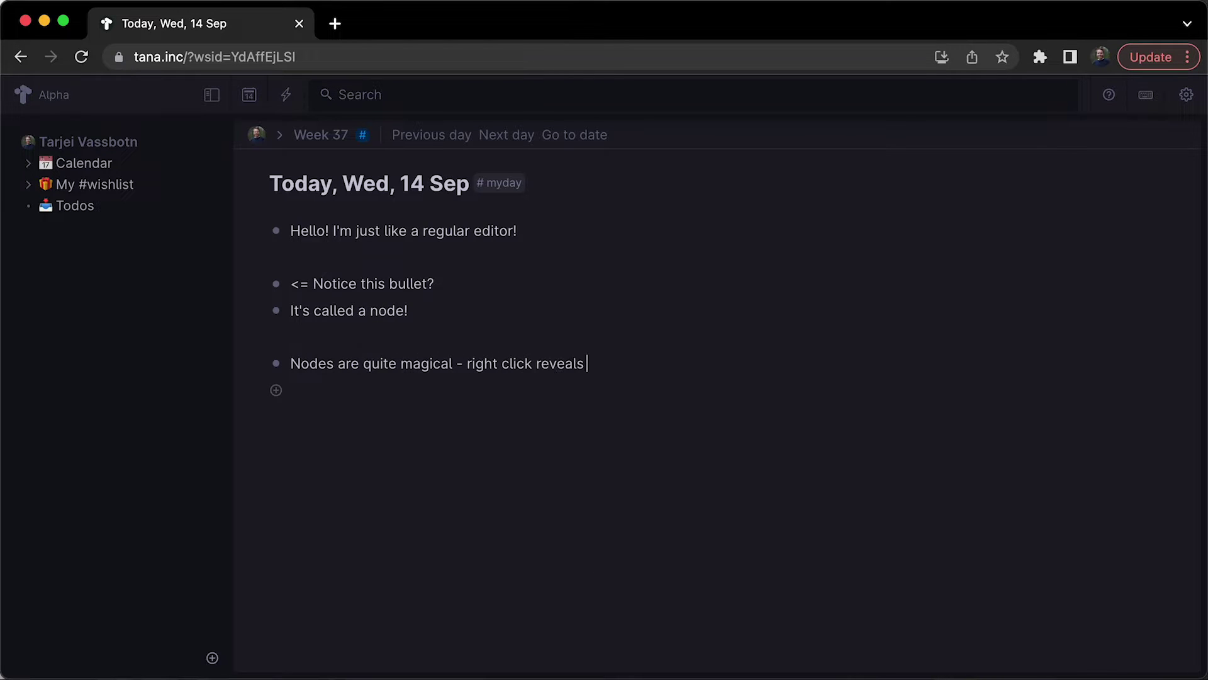
{"action": "right_click", "coordinate": [277, 365]}
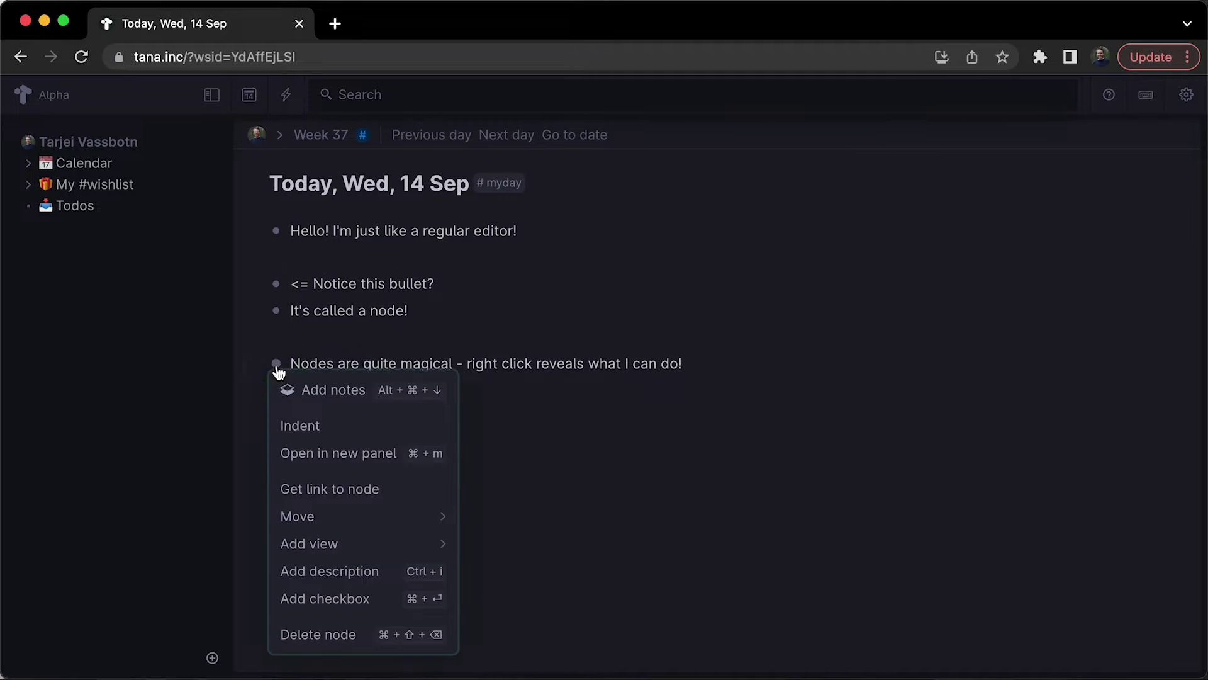
{"action": "left_click_drag", "start_coordinate": [720, 371], "coordinate": [377, 229]}
{"action": "key", "text": "shift+super+BackSpace"}
Enter four top-level nodes: 'I'm the first node!', 'And I'm the second!', 'I'm fourth!', 'I'm third???'.
{"action": "type", "text": "I'm "}
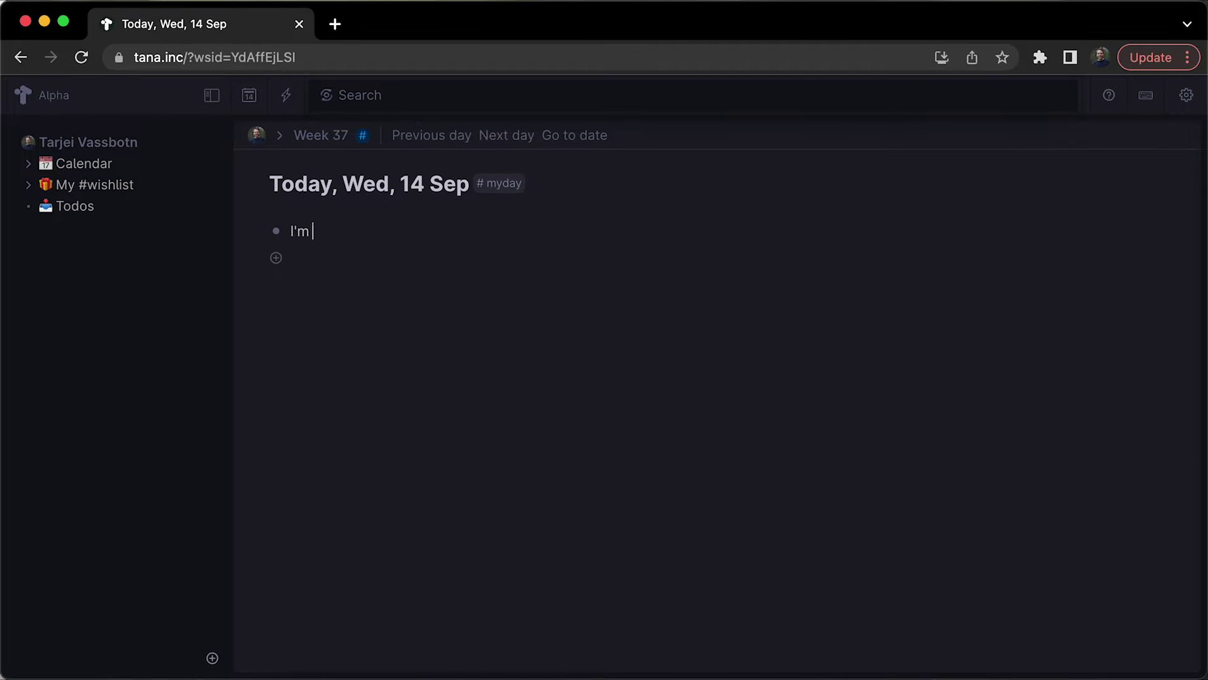
{"action": "type", "text": "the first node!"}
{"action": "key", "text": "Return"}
{"action": "type", "text": "And I'm the second!"}
{"action": "key", "text": "Return"}
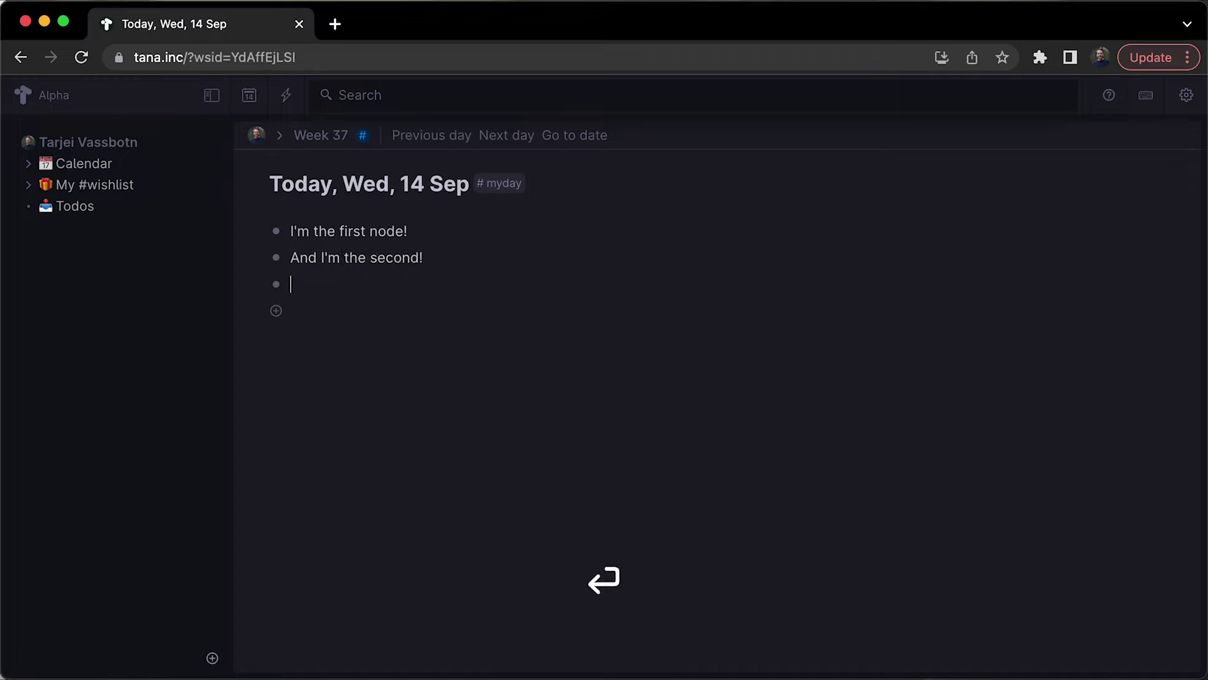
{"action": "type", "text": "I'm foru"}
{"action": "type", "text": "th!"}
{"action": "key", "text": "Return"}
{"action": "type", "text": "I'm third???"}
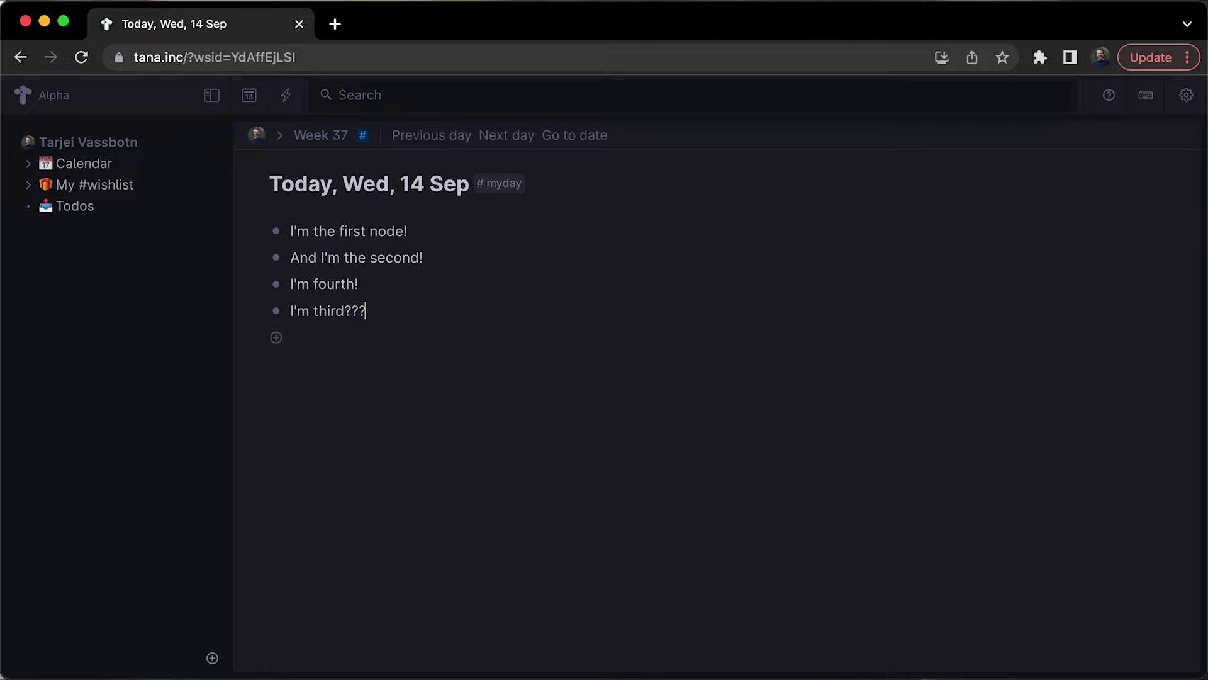
{"action": "key", "text": "Tab"}
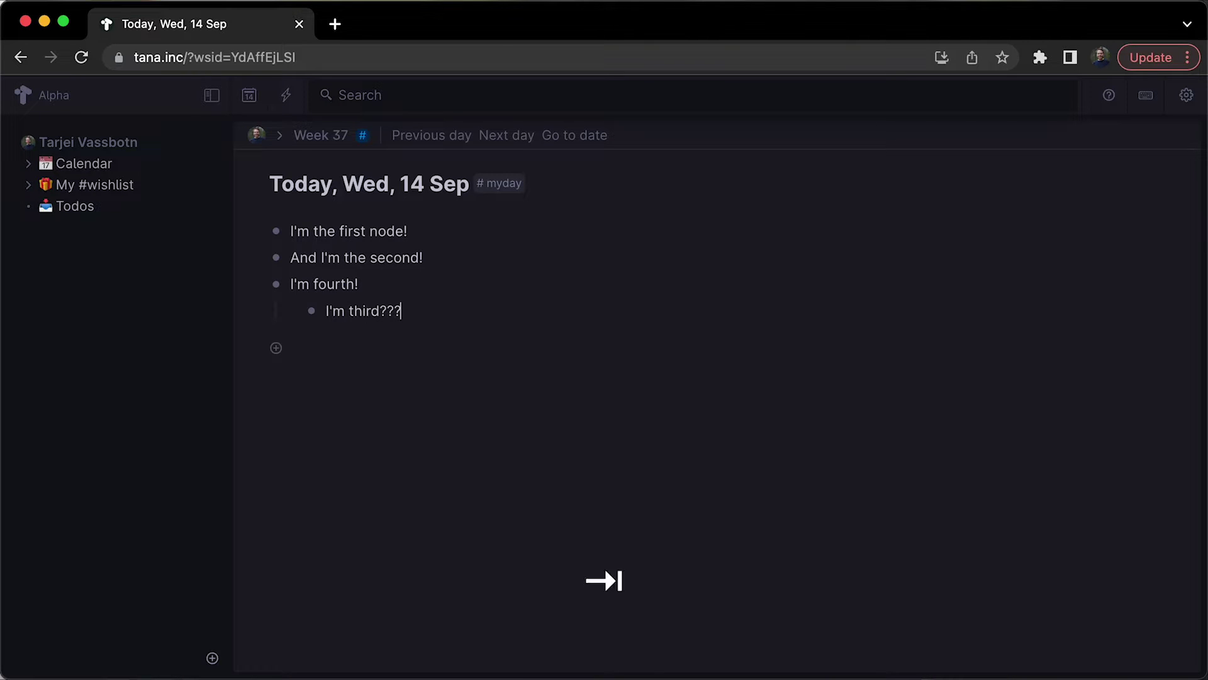
{"action": "key", "text": "shift+Tab"}
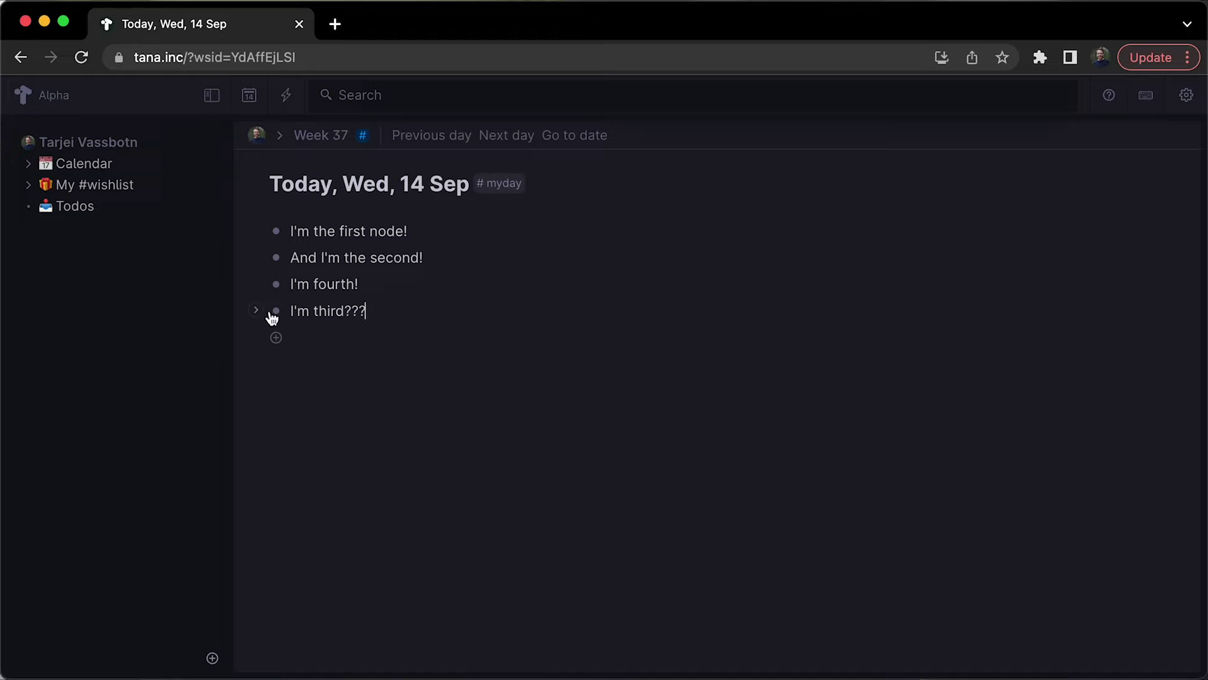
Move 'I'm third???' above 'I'm fourth!', then unfold Maslow's hierarchy, Stages and the pyramid image.
{"action": "left_click_drag", "start_coordinate": [275, 314], "coordinate": [281, 275]}
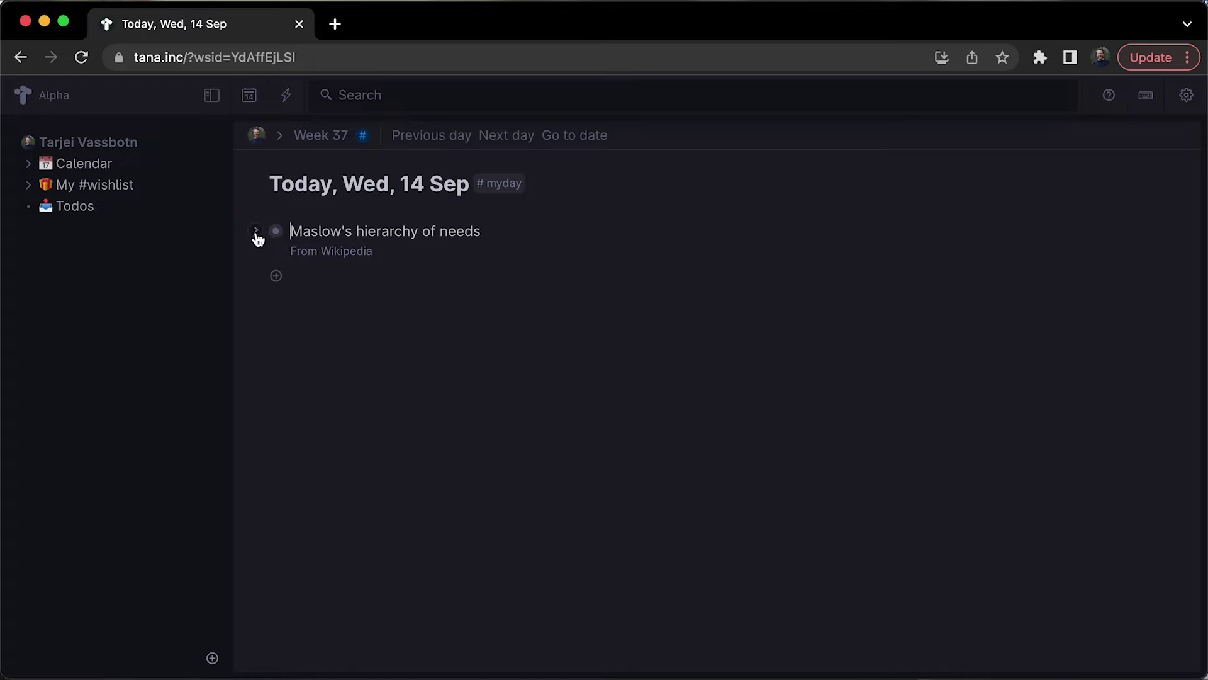
{"action": "left_click", "coordinate": [257, 231]}
{"action": "left_click", "coordinate": [296, 275]}
{"action": "left_click", "coordinate": [327, 304]}
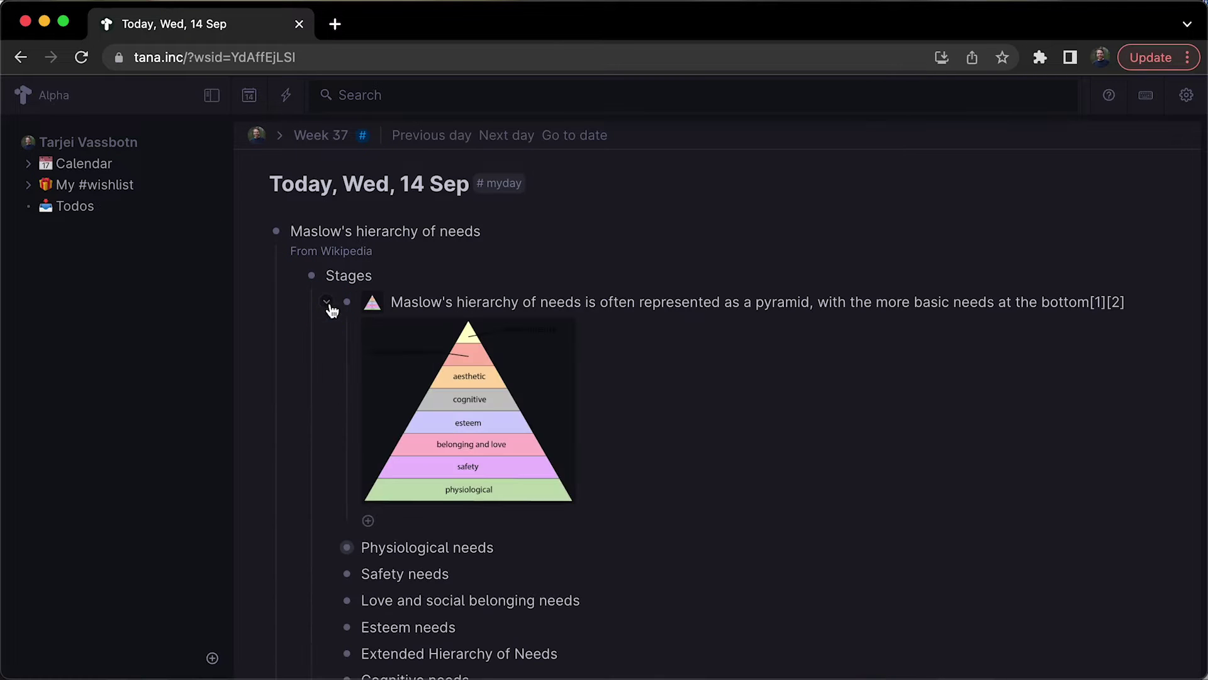
{"action": "left_click", "coordinate": [346, 546]}
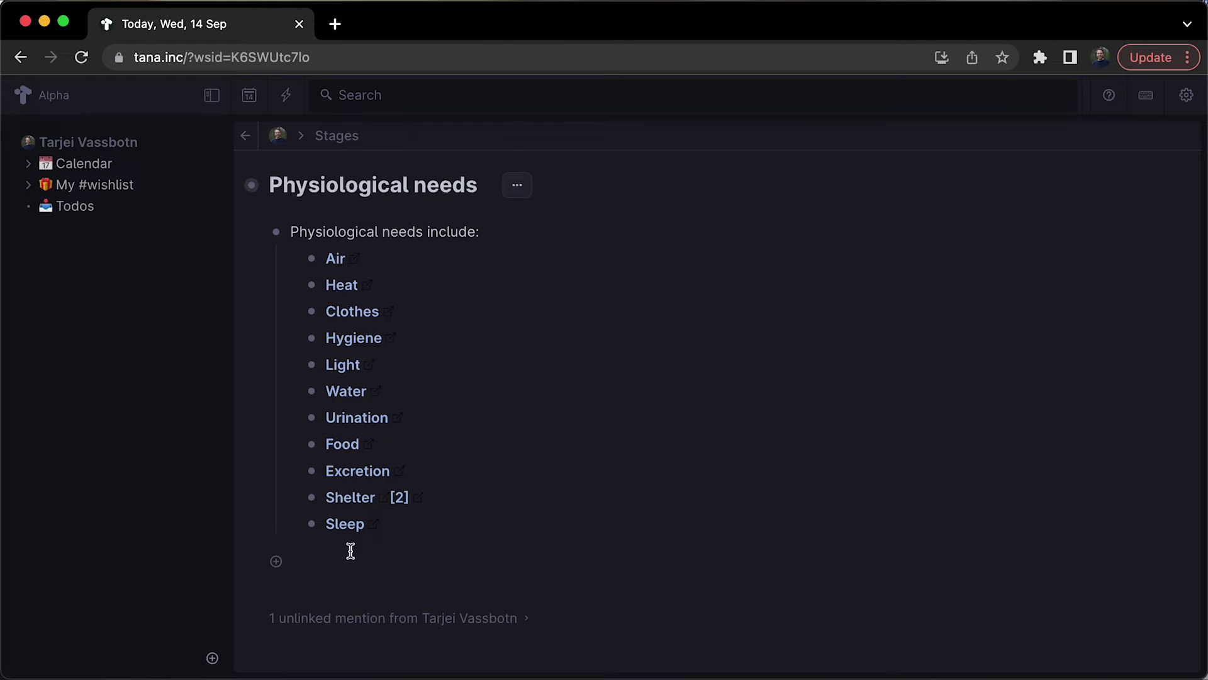
{"action": "left_click", "coordinate": [242, 139]}
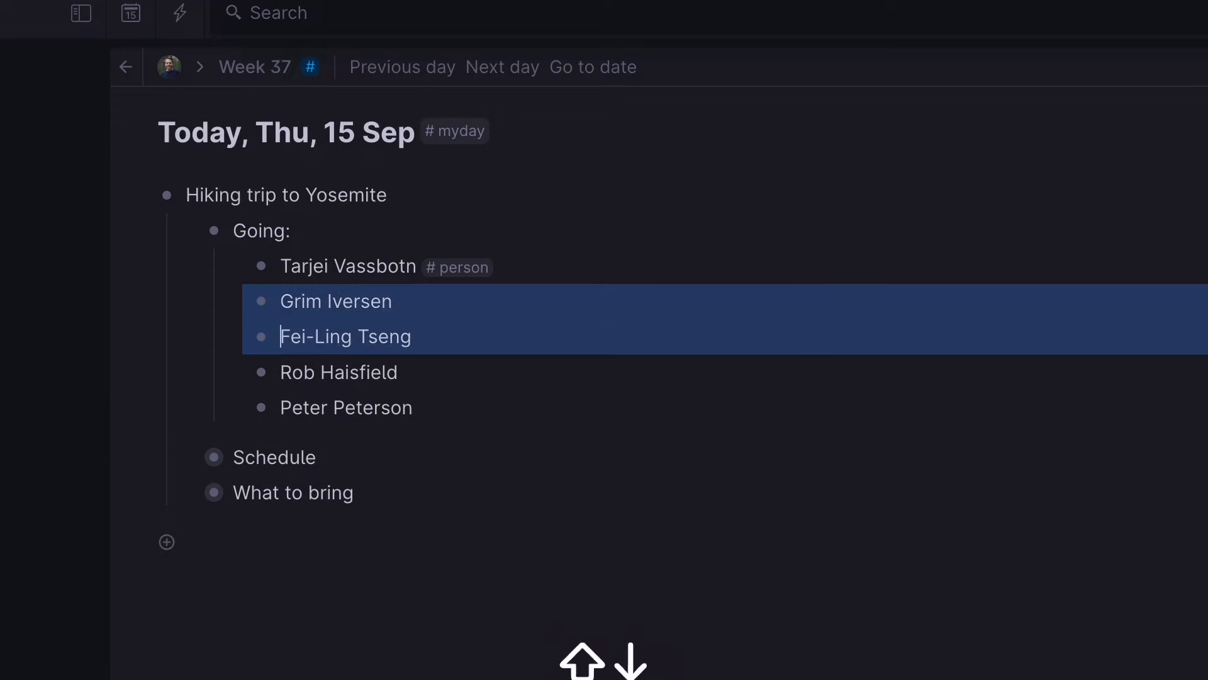
Tag every name under Going: with #person and bring up the List of #person.
{"action": "type", "text": "# person"}
{"action": "key", "text": "Return"}
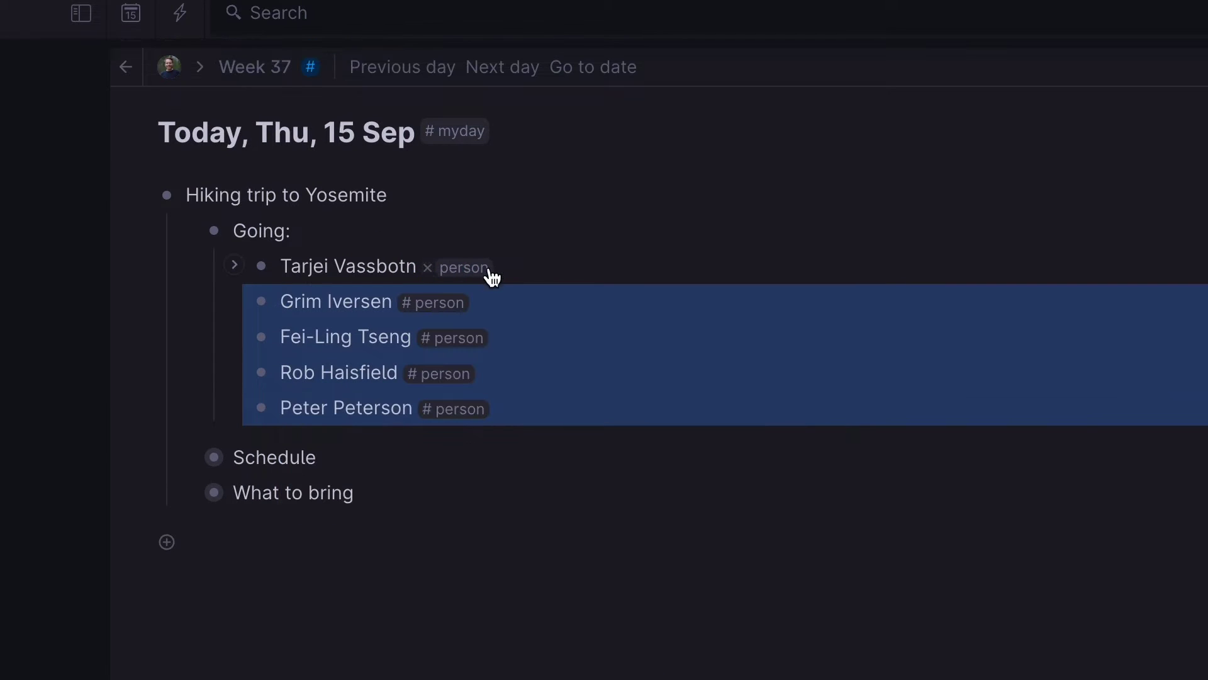
{"action": "left_click", "coordinate": [484, 271]}
{"action": "left_click", "coordinate": [431, 440]}
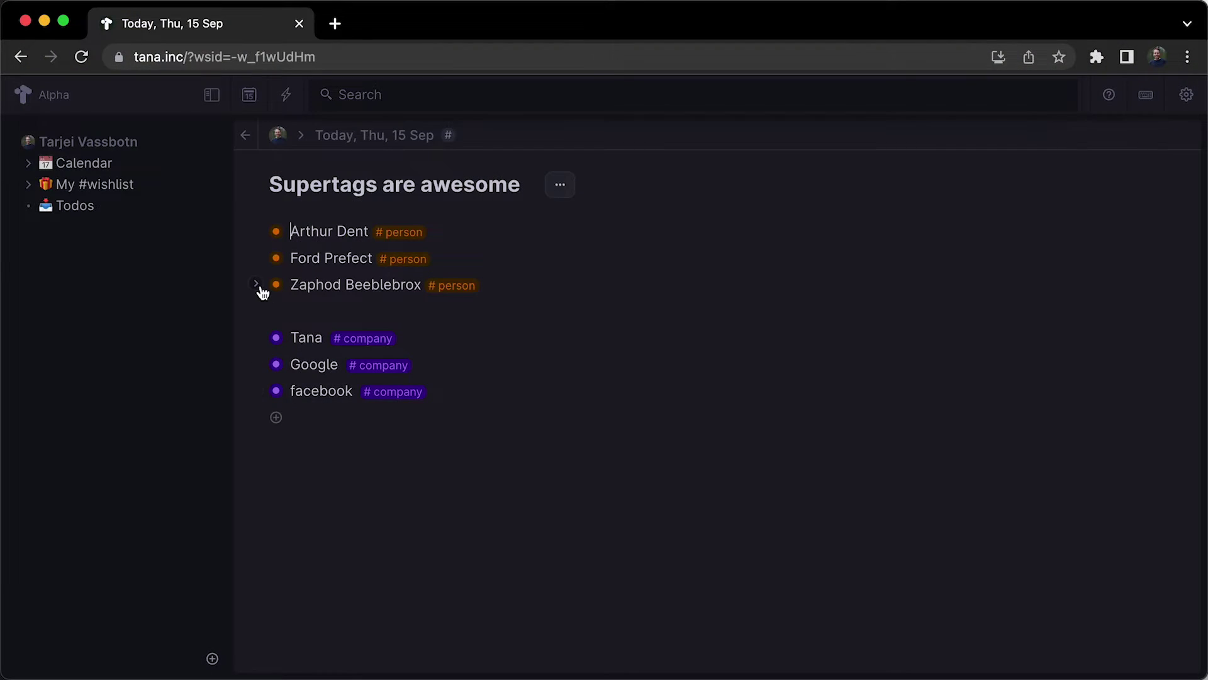
Peek at Zaphod Beeblebrox and Tana's fields, then open List of #person and expand Arthur Dent.
{"action": "left_click", "coordinate": [256, 284]}
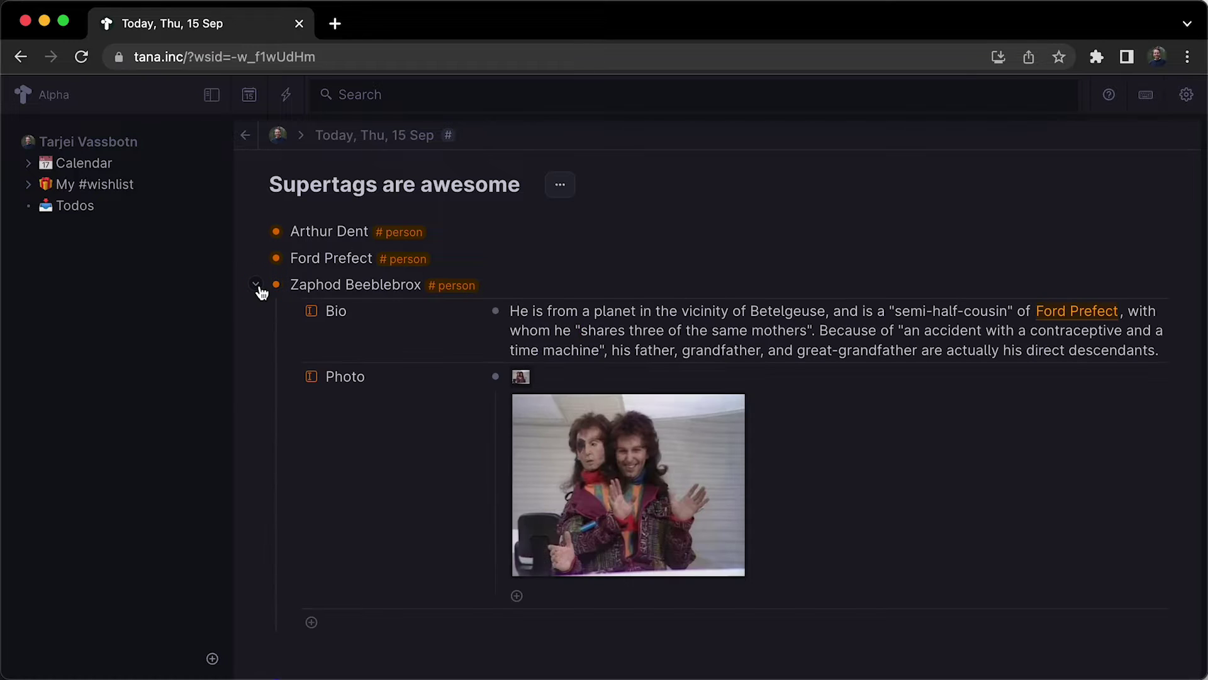
{"action": "left_click", "coordinate": [256, 285]}
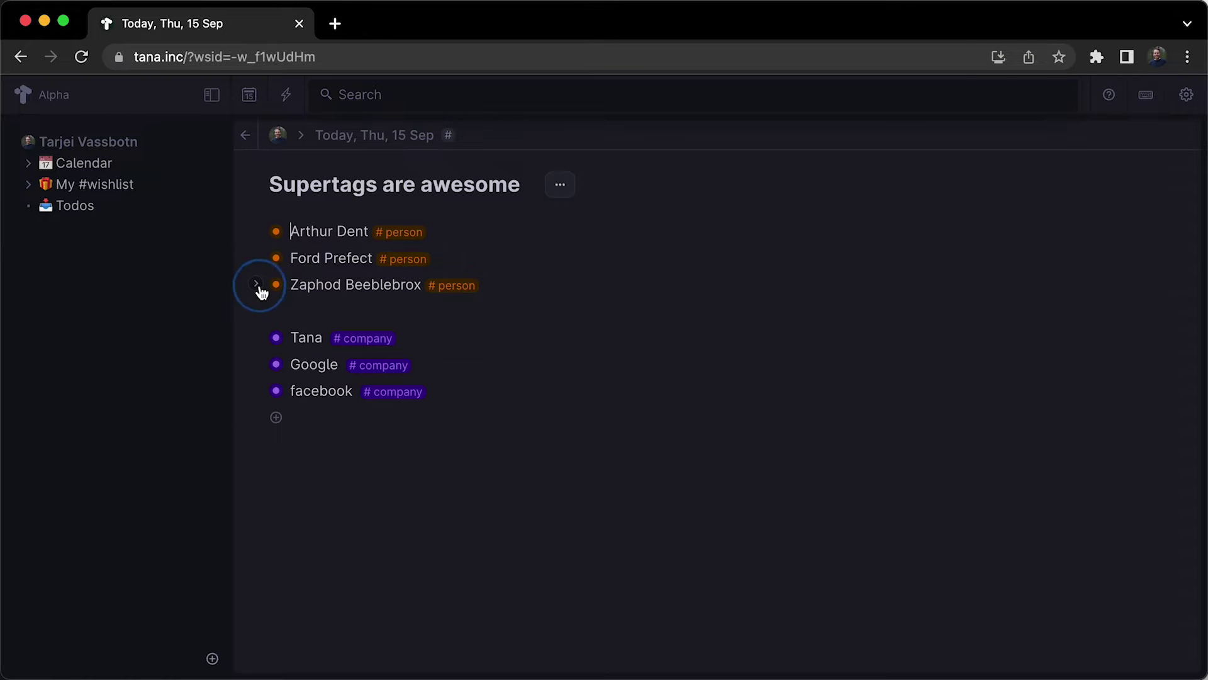
{"action": "left_click", "coordinate": [257, 339]}
{"action": "left_click", "coordinate": [257, 338]}
{"action": "left_click", "coordinate": [397, 232]}
{"action": "left_click", "coordinate": [361, 346]}
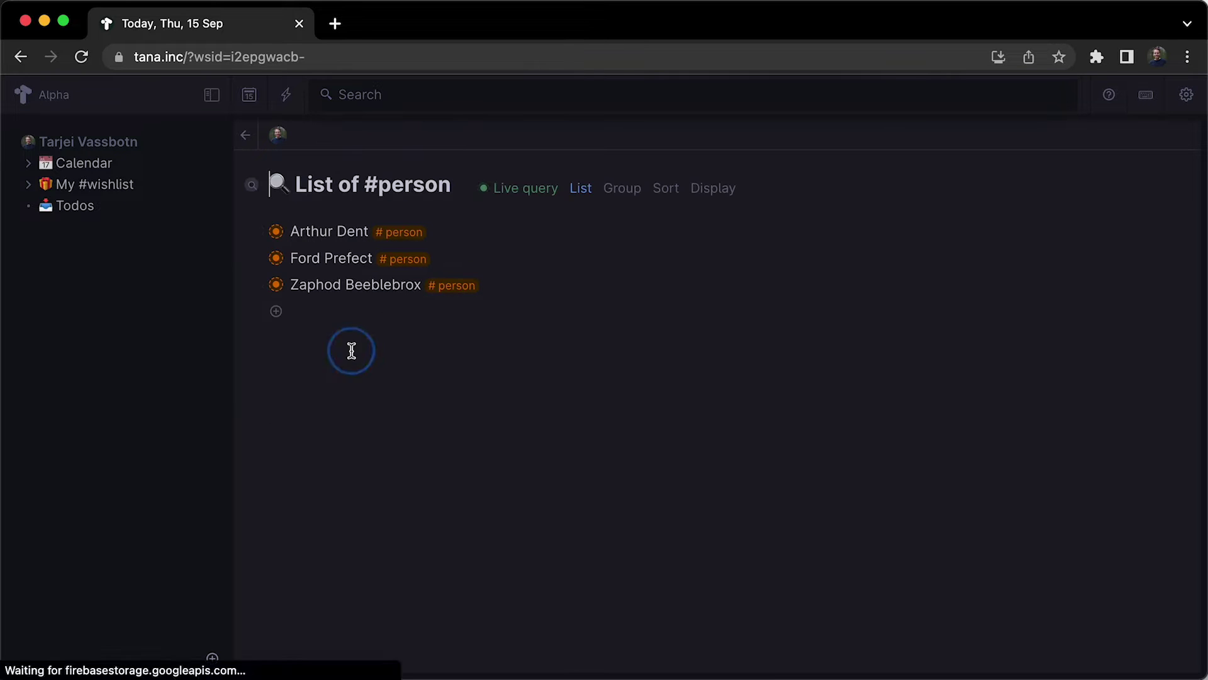
{"action": "left_click", "coordinate": [257, 233]}
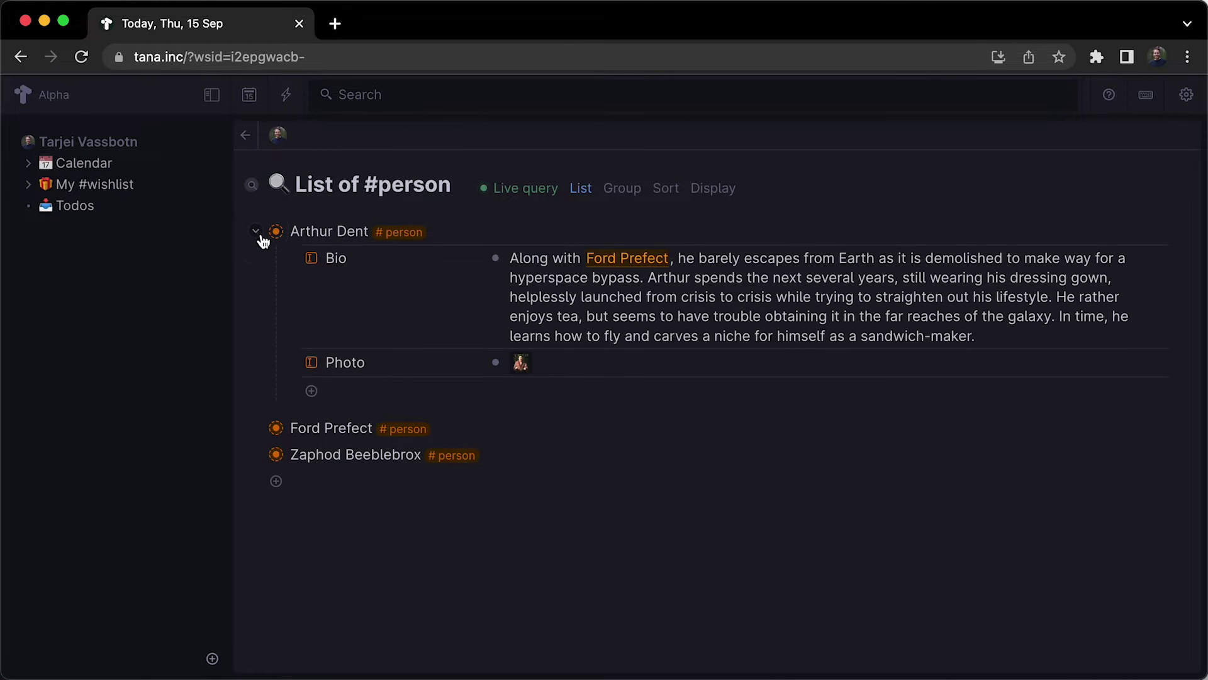
In the #person supertag settings, add Age and Appears in as default content fields.
{"action": "left_click", "coordinate": [396, 242]}
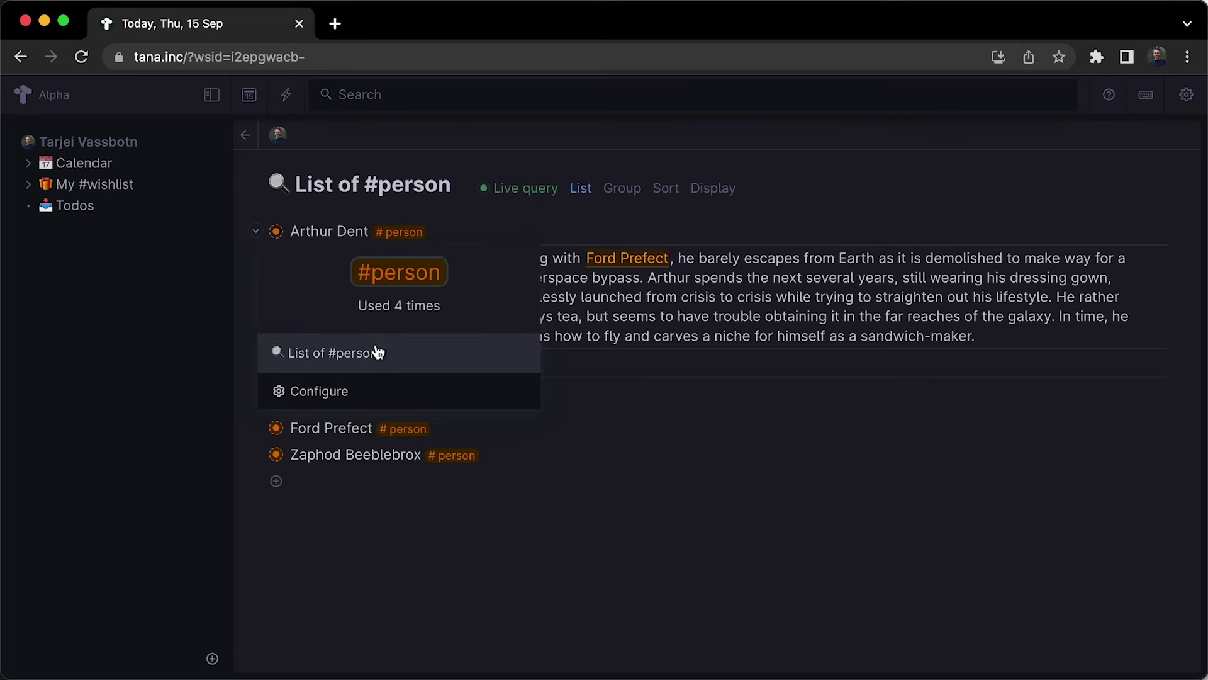
{"action": "left_click", "coordinate": [369, 377]}
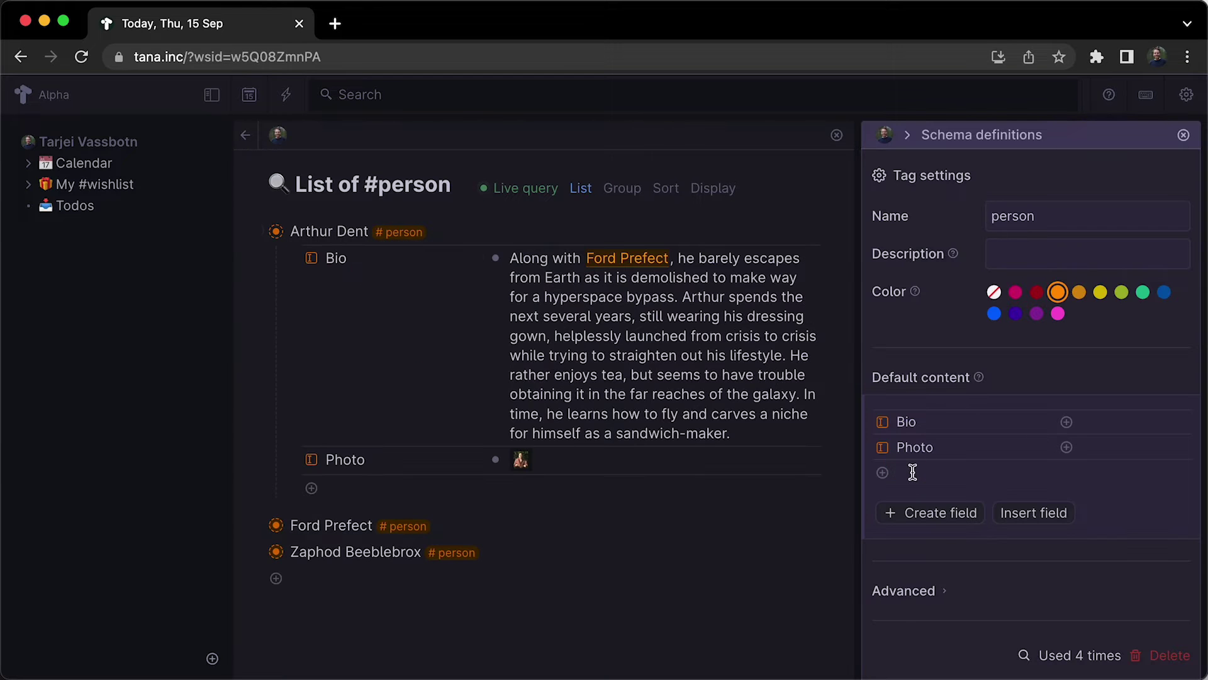
{"action": "type", "text": "Age"}
{"action": "key", "text": "Return"}
{"action": "type", "text": "Appears in"}
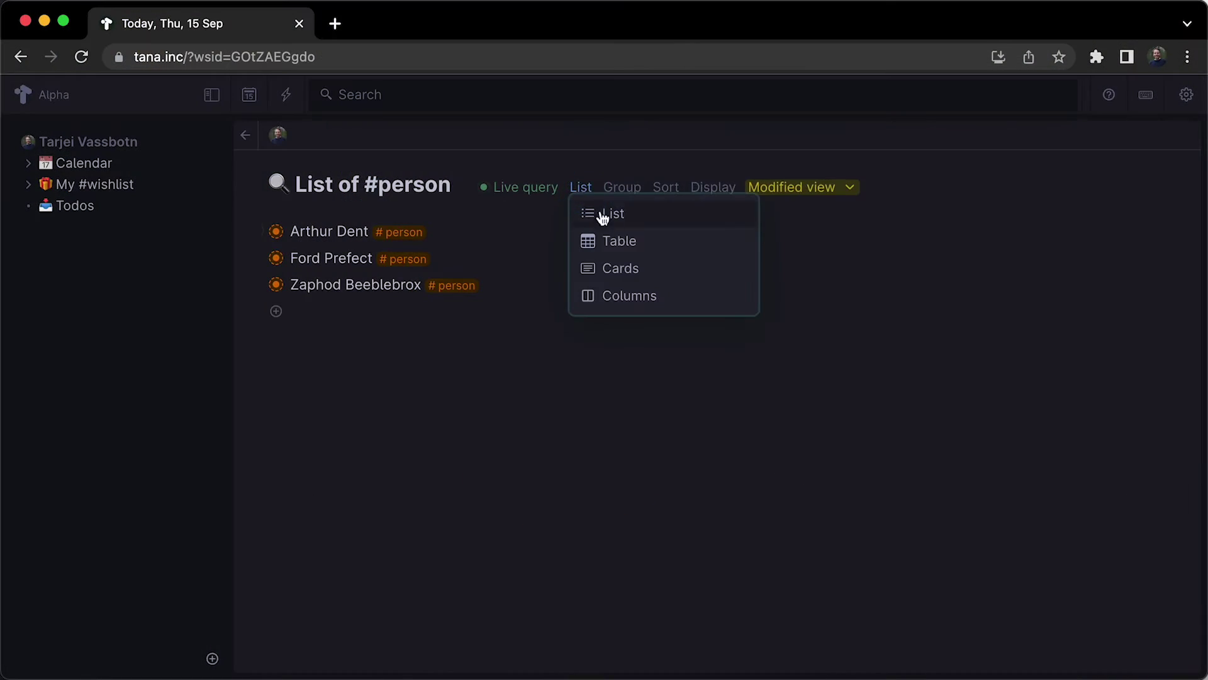
Switch the List of #person live query to Table view.
{"action": "left_click", "coordinate": [612, 243]}
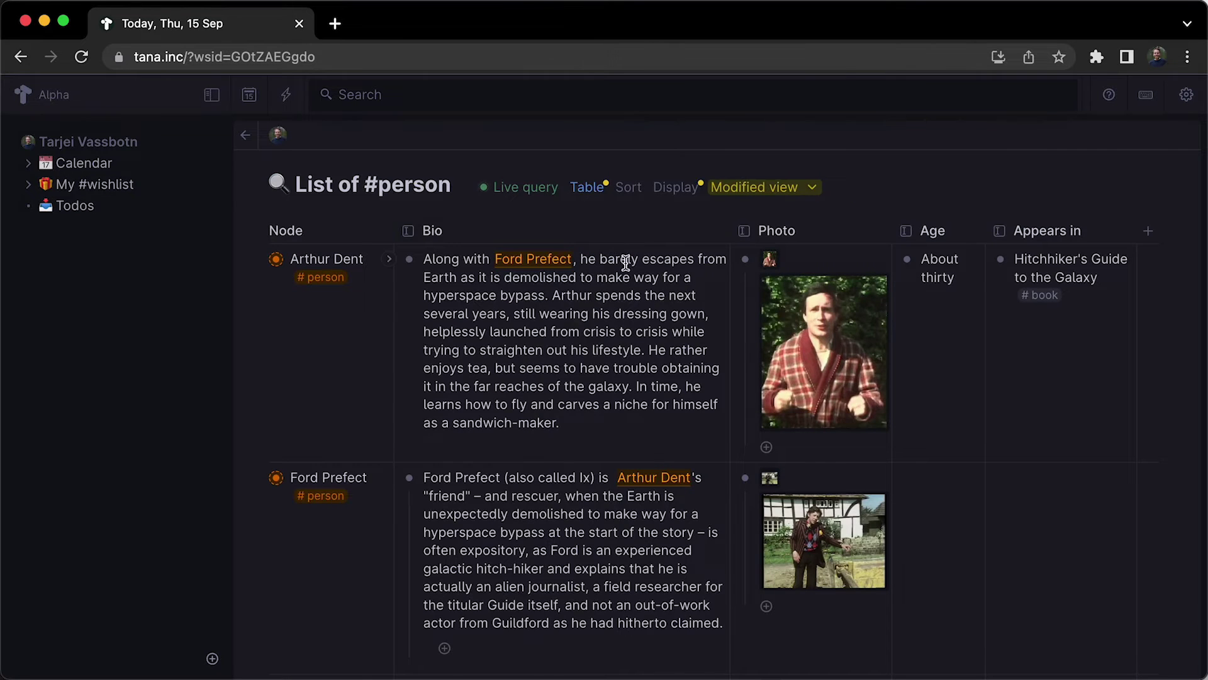
{"action": "scroll", "coordinate": [625, 263], "scroll_direction": "down", "scroll_amount": 5}
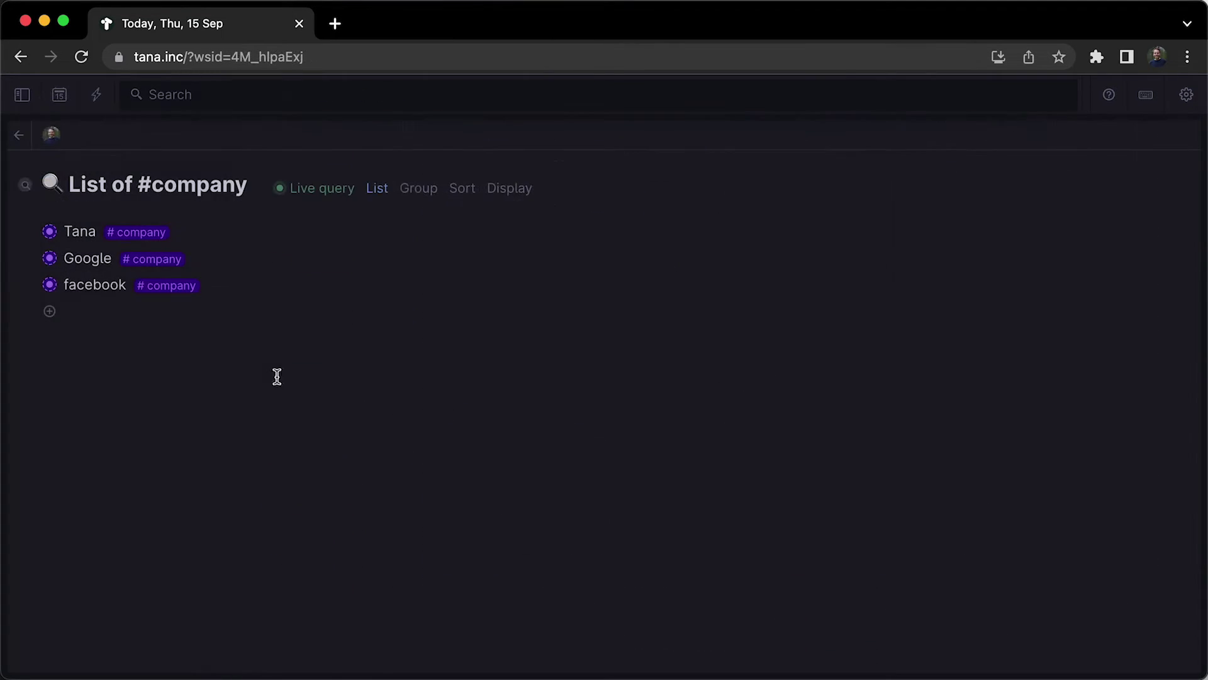
Display companies as Cards grouped by Stage with Logo shown, and drag Tana into Early Access.
{"action": "left_click", "coordinate": [380, 188]}
{"action": "left_click", "coordinate": [399, 268]}
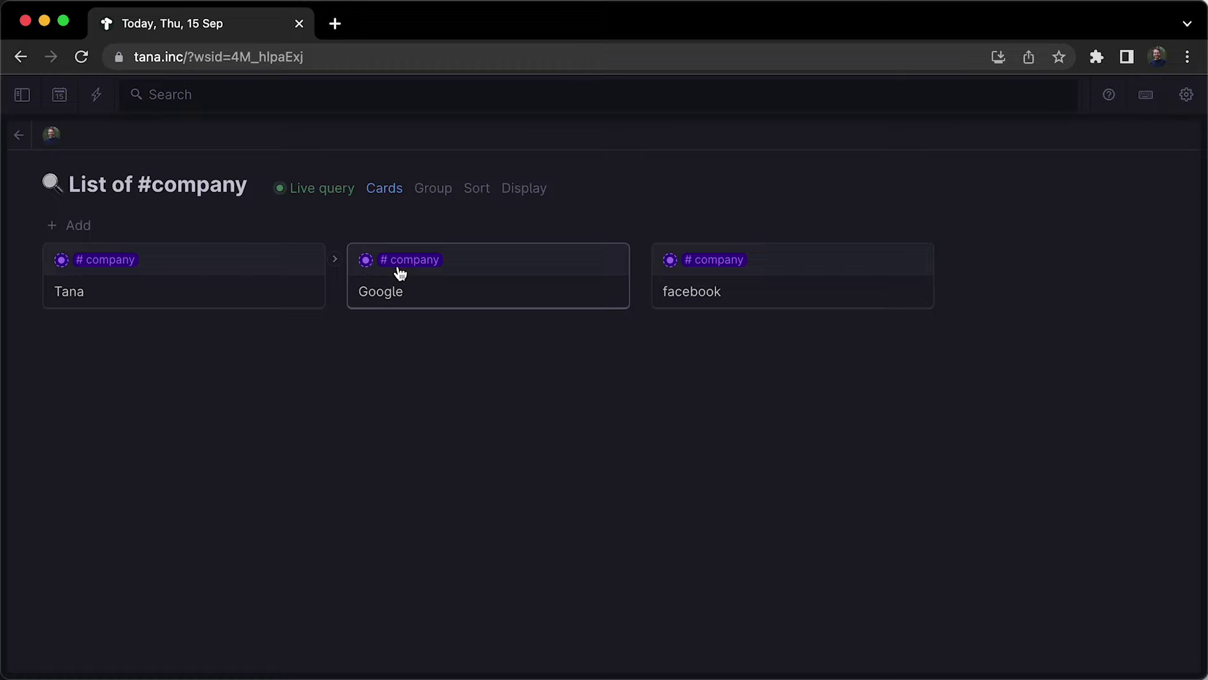
{"action": "left_click", "coordinate": [426, 193]}
{"action": "left_click", "coordinate": [464, 246]}
{"action": "left_click", "coordinate": [520, 193]}
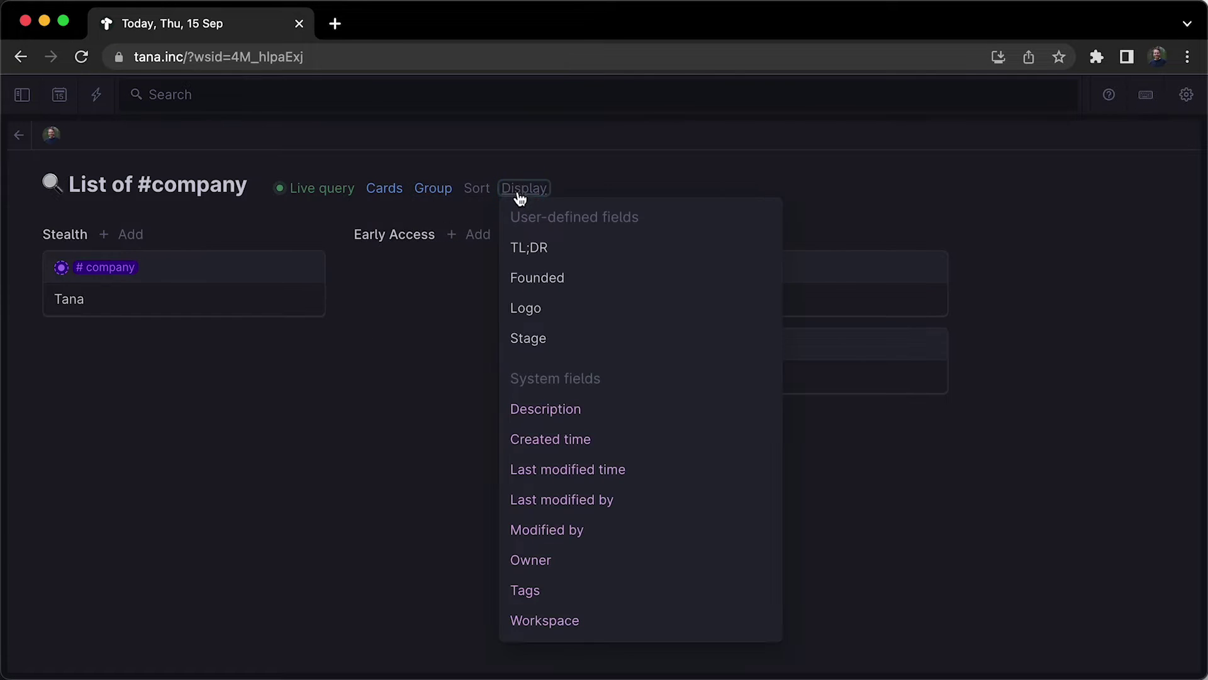
{"action": "left_click", "coordinate": [562, 315]}
{"action": "key", "text": "Escape"}
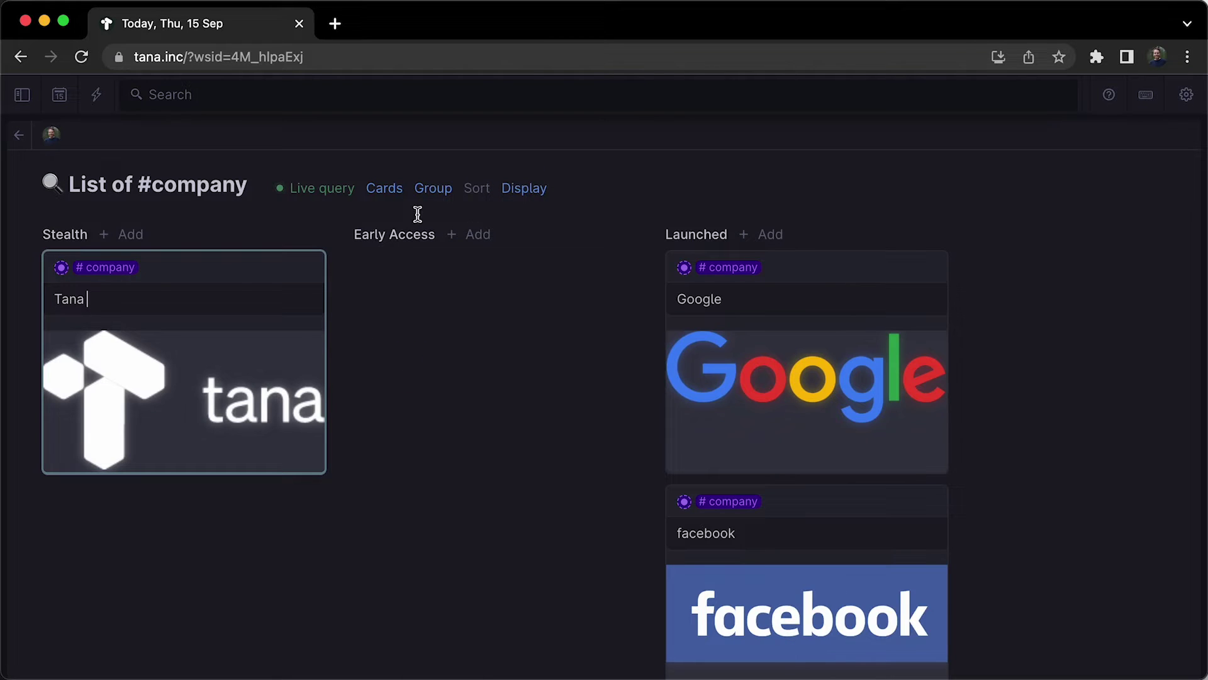
{"action": "left_click_drag", "start_coordinate": [240, 264], "coordinate": [526, 275]}
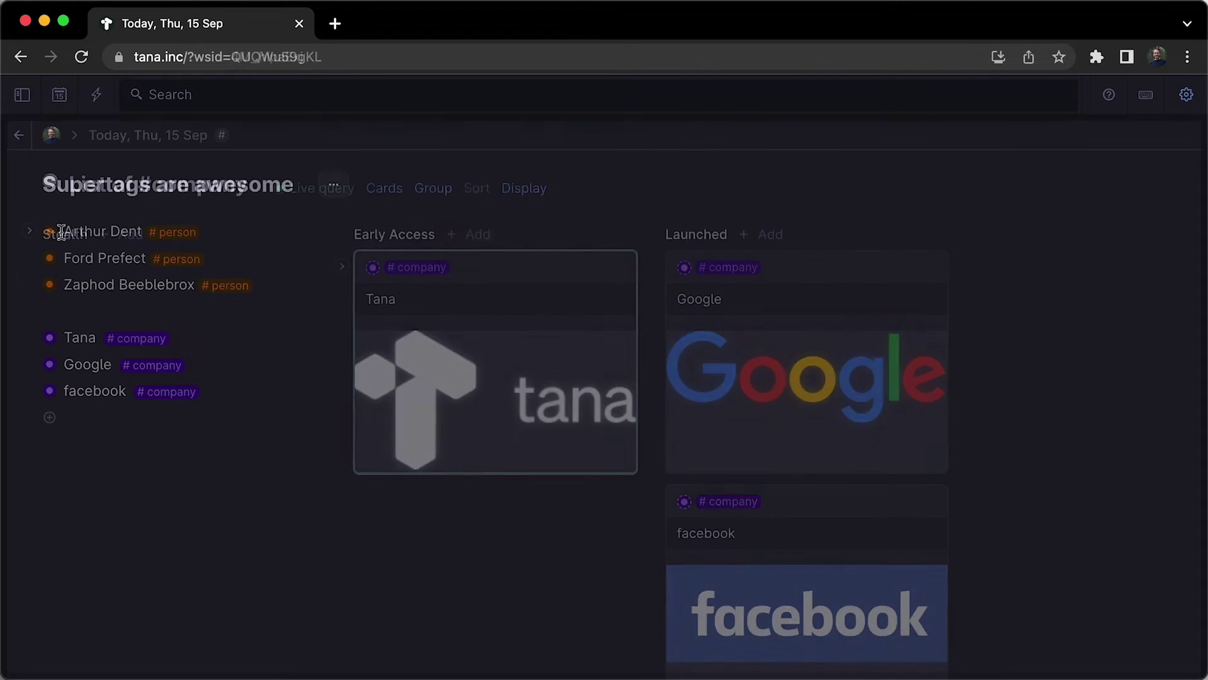
Open the first #person node in a new panel from its context menu.
{"action": "right_click", "coordinate": [49, 233]}
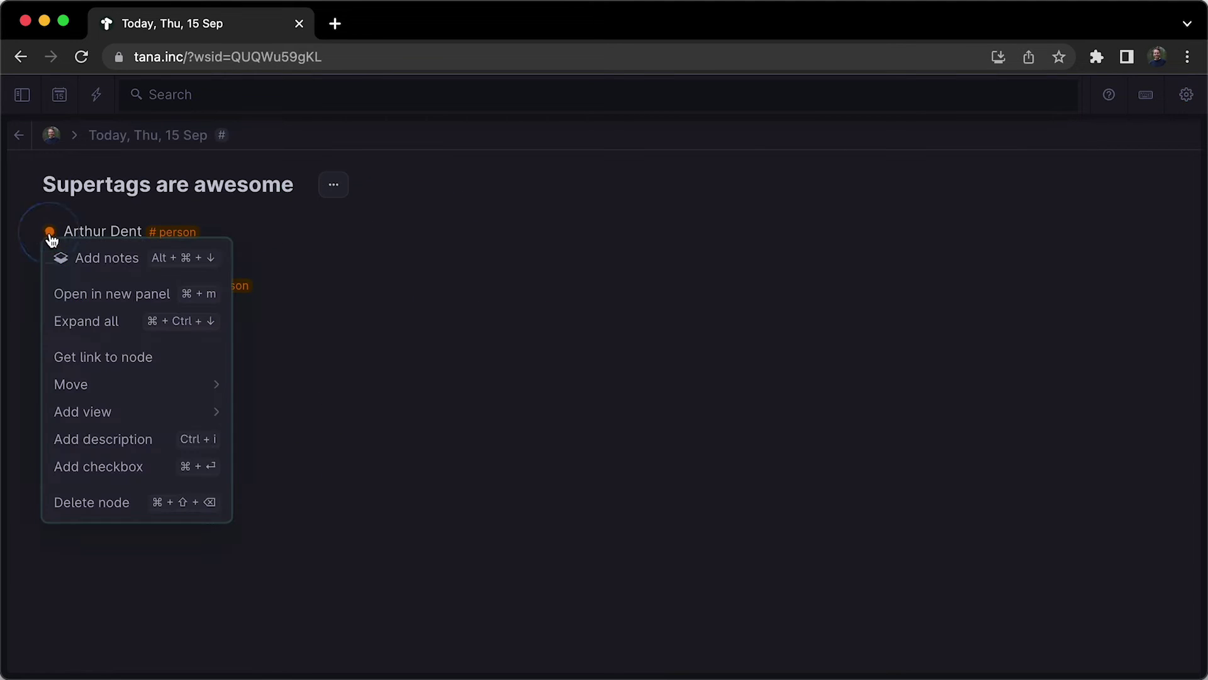
{"action": "left_click", "coordinate": [95, 292]}
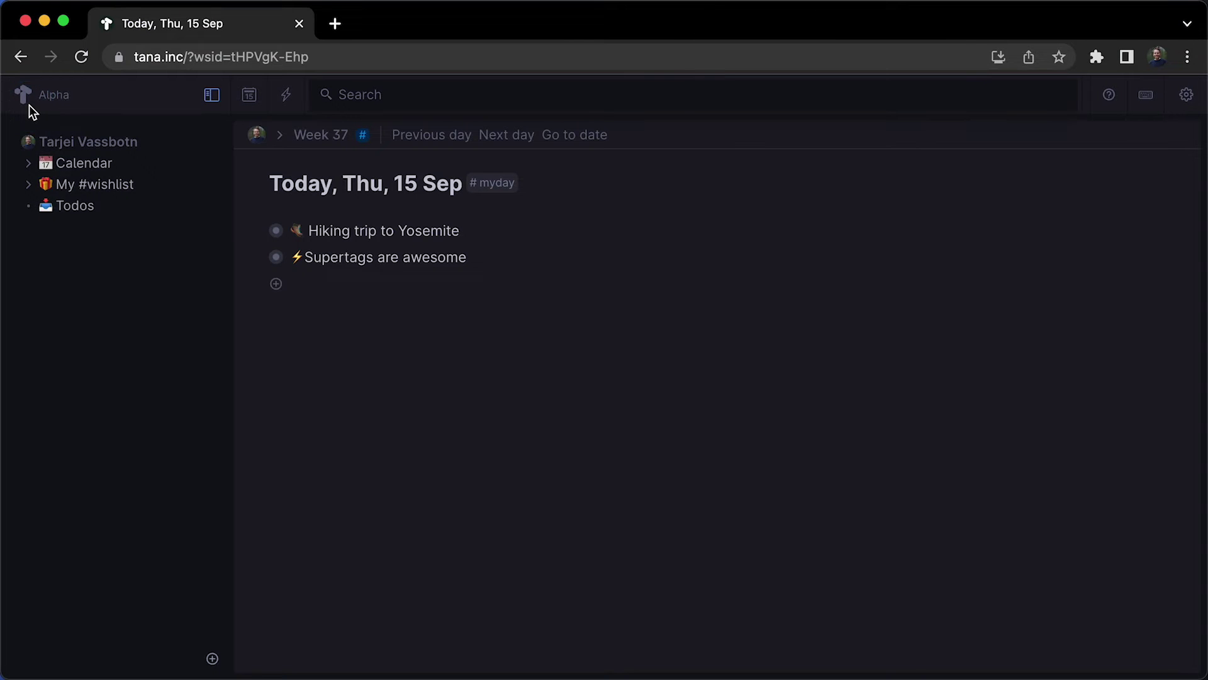
Add a node 'A new node!' on the workspace home page.
{"action": "left_click", "coordinate": [83, 145]}
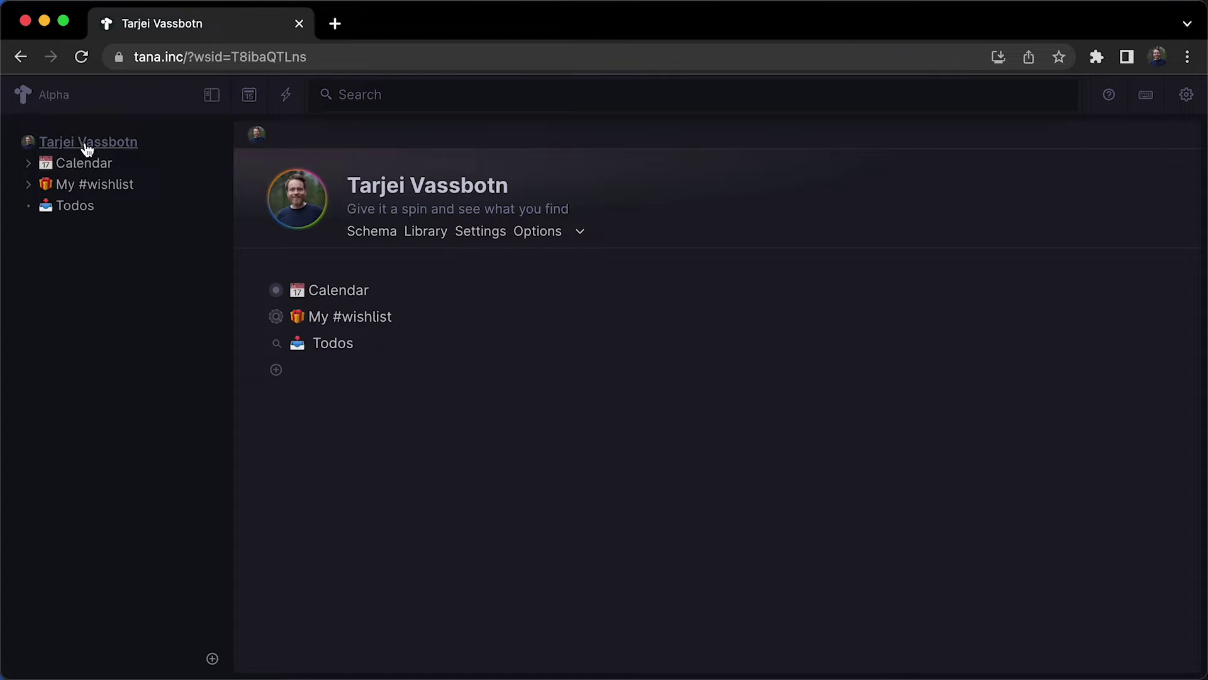
{"action": "left_click", "coordinate": [357, 373]}
{"action": "type", "text": "A new node!"}
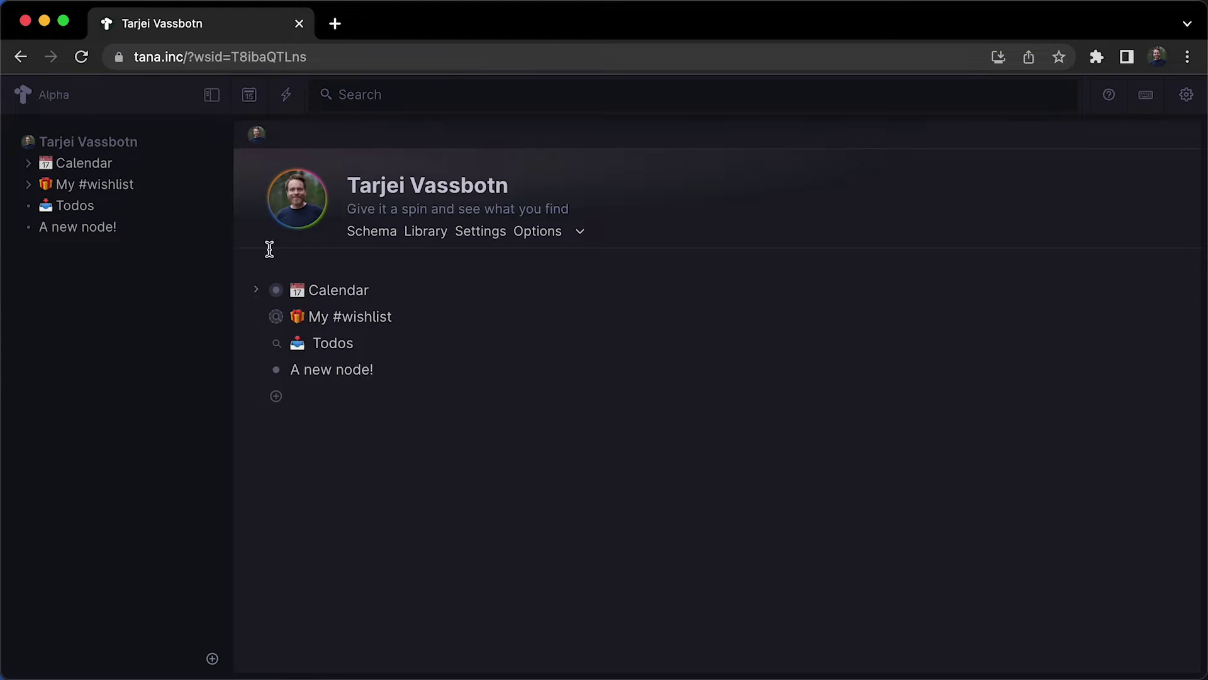
Pin Hiking trip to Yosemite and a Supertags are awesome reference to the sidebar, expanding Todos.
{"action": "left_click", "coordinate": [250, 94]}
{"action": "left_click_drag", "start_coordinate": [275, 230], "coordinate": [129, 214]}
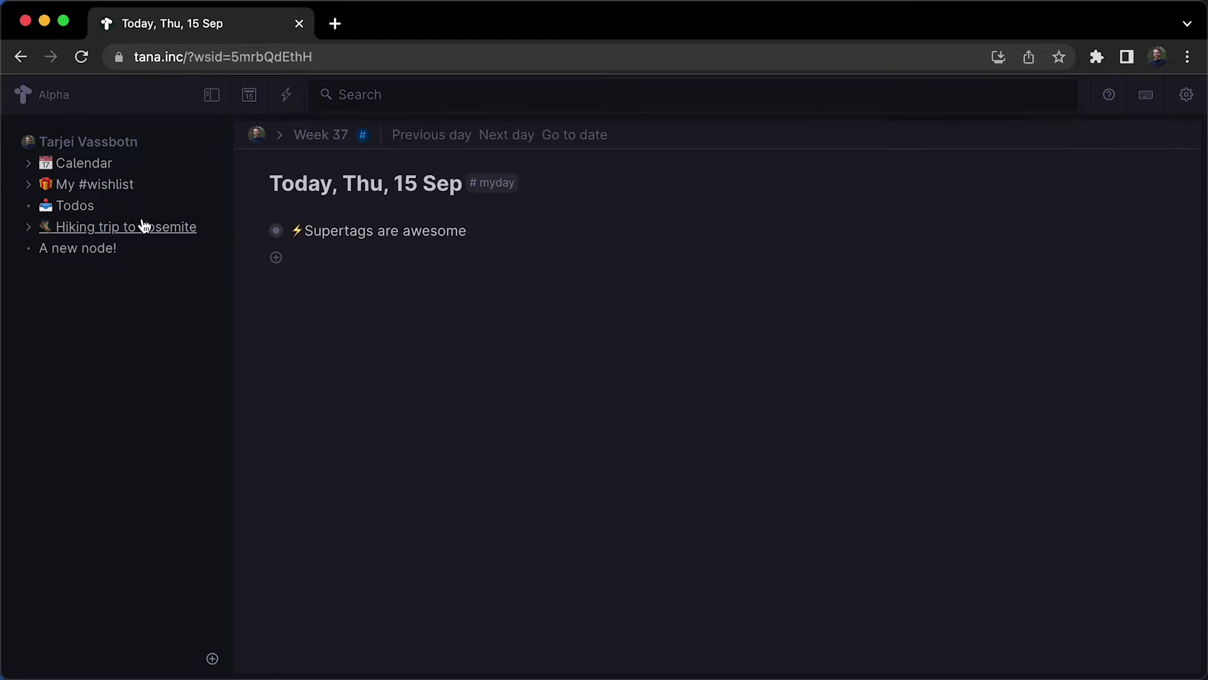
{"action": "key", "text": "alt"}
{"action": "left_click_drag", "start_coordinate": [278, 236], "coordinate": [162, 227]}
{"action": "left_click", "coordinate": [29, 249]}
{"action": "left_click", "coordinate": [46, 290]}
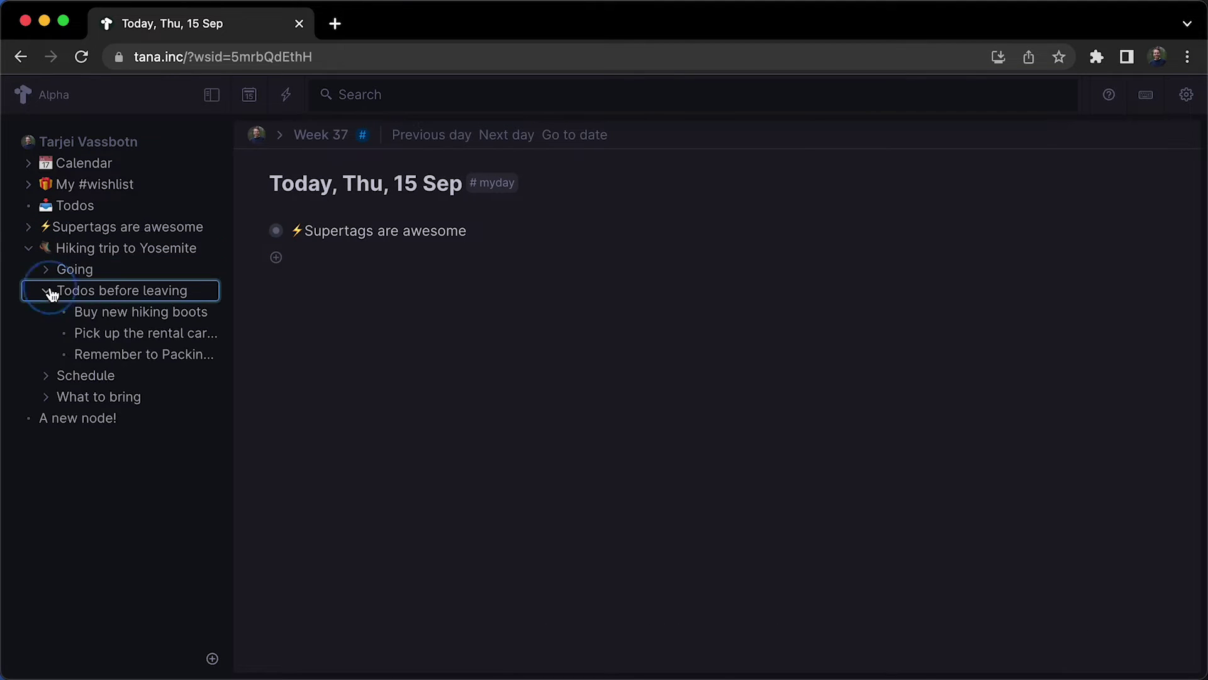
Search the workspace for 'yosemite pack' and open the Packing list for Yosemite result.
{"action": "key", "text": "super+s"}
{"action": "type", "text": "yosemite pack"}
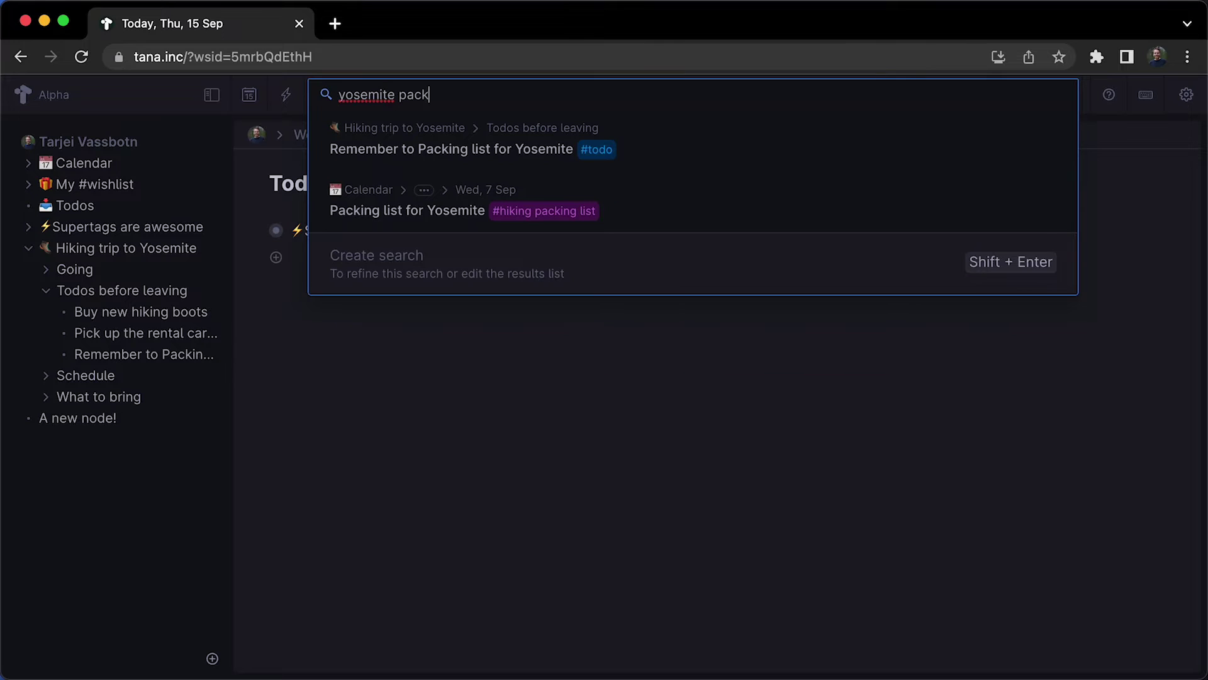
{"action": "left_click", "coordinate": [391, 214]}
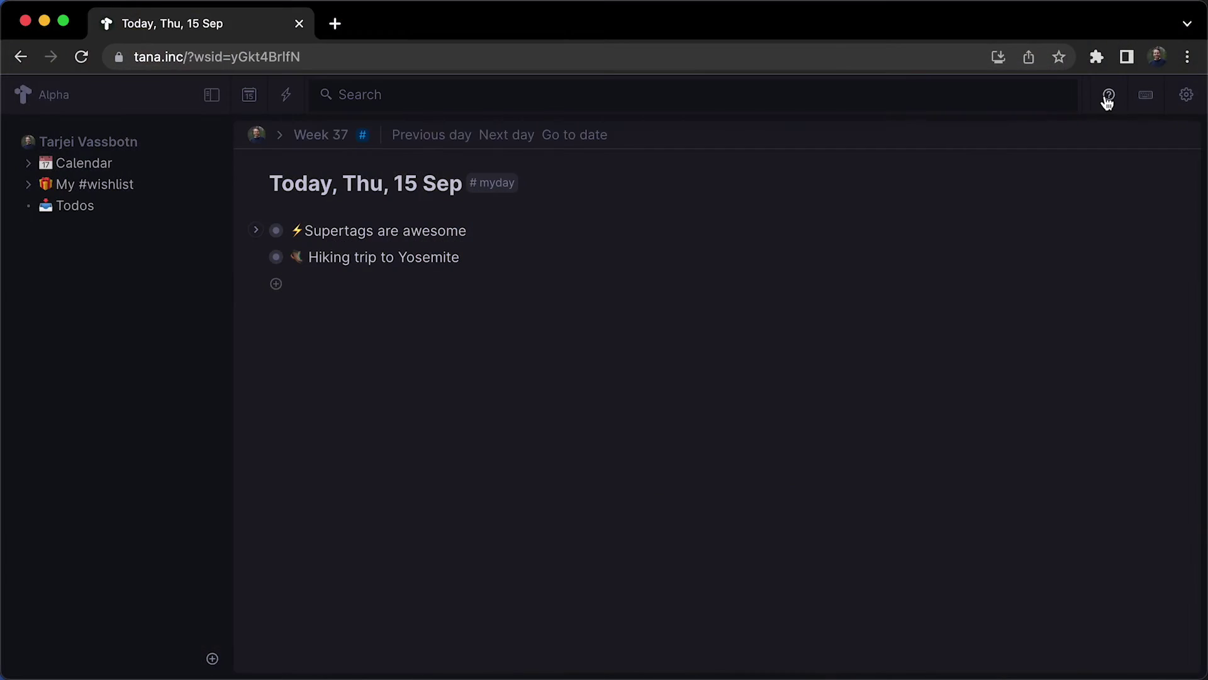
Open the Learn Tana help center and scroll through its guide sections.
{"action": "left_click", "coordinate": [1106, 95]}
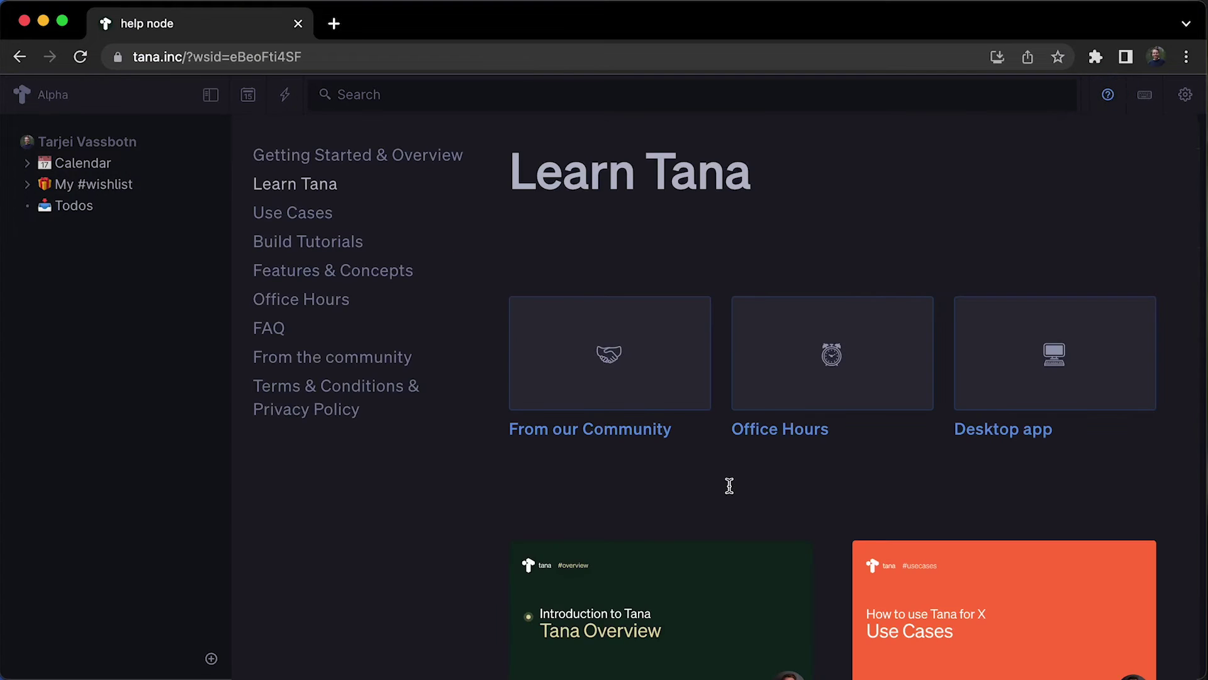
{"action": "scroll", "coordinate": [729, 486], "scroll_direction": "down", "scroll_amount": 10}
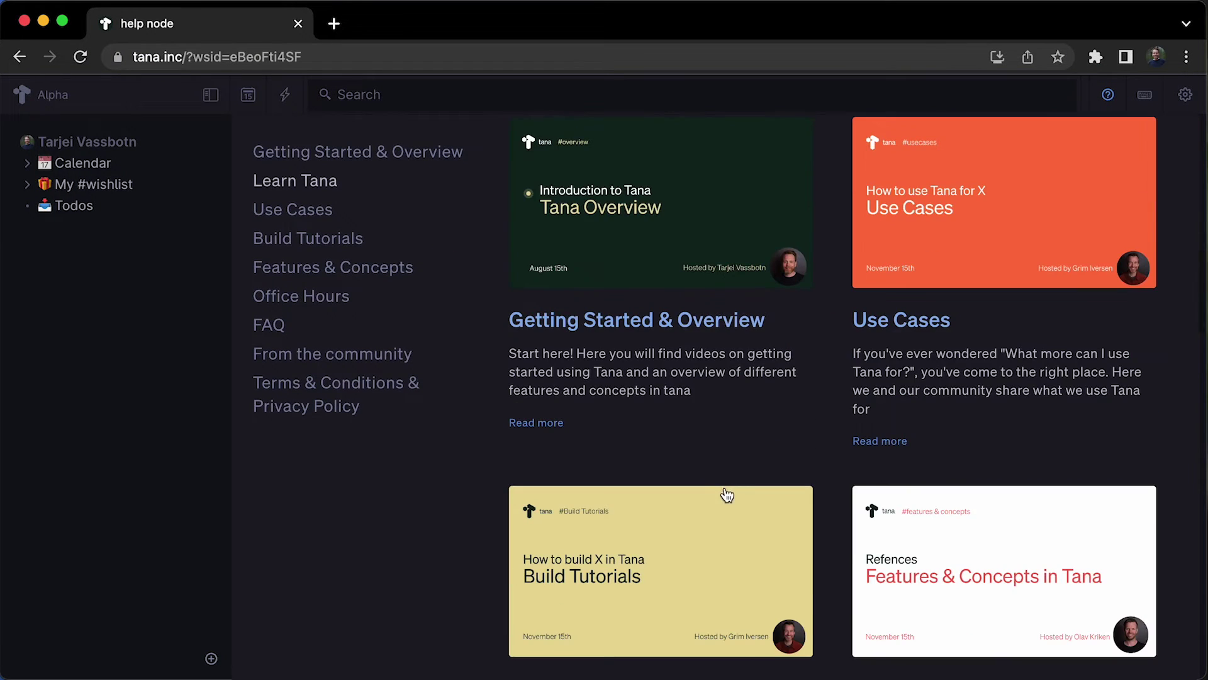
{"action": "scroll", "coordinate": [725, 497], "scroll_direction": "down", "scroll_amount": 15}
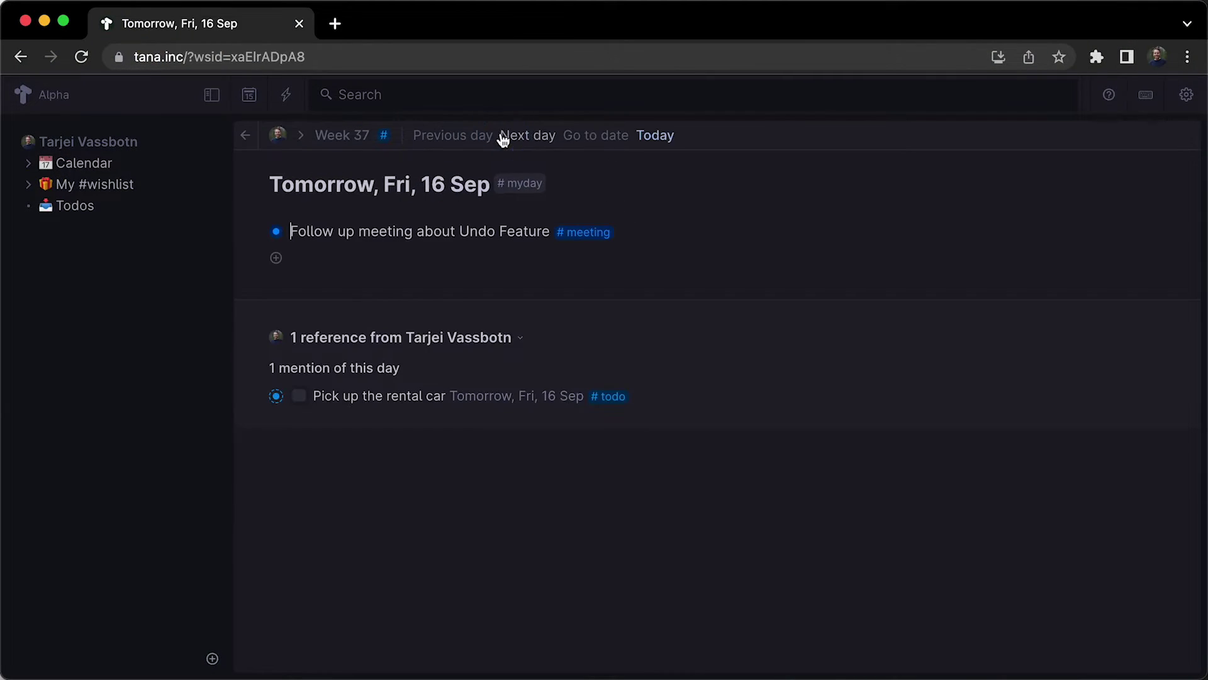
Advance two days to Sun 18 Sep, then jump back to today, Thu 15 Sep.
{"action": "left_click", "coordinate": [543, 137]}
{"action": "left_click", "coordinate": [542, 137]}
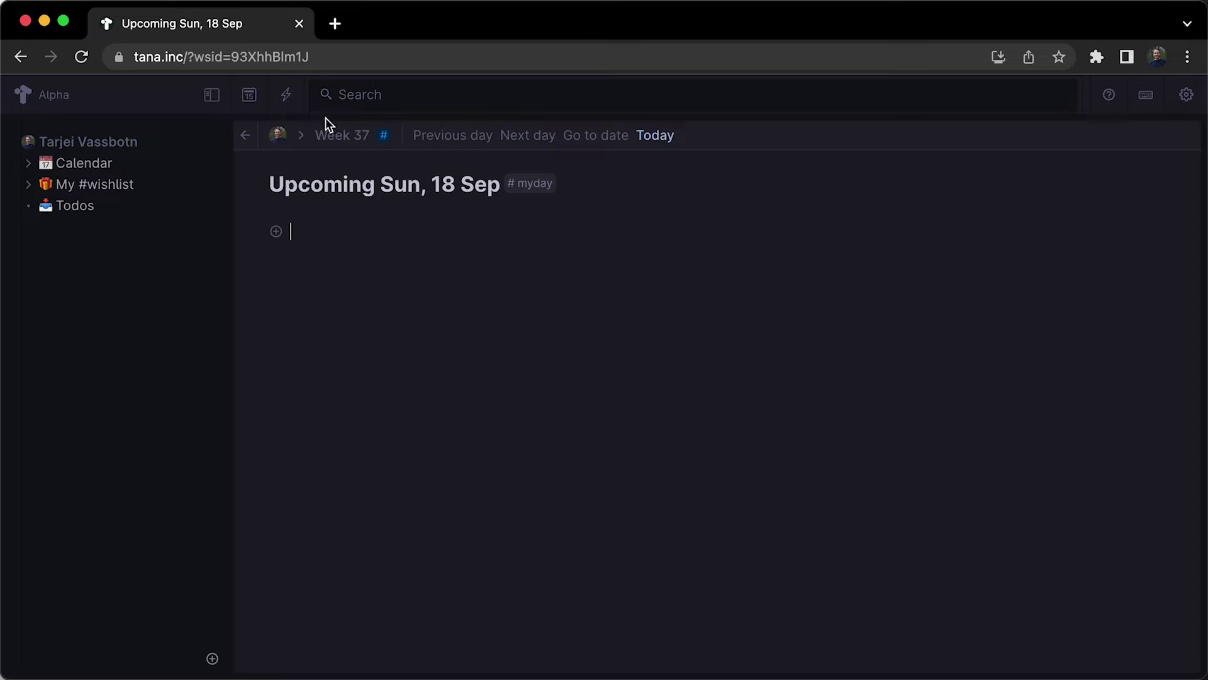
{"action": "left_click", "coordinate": [250, 95]}
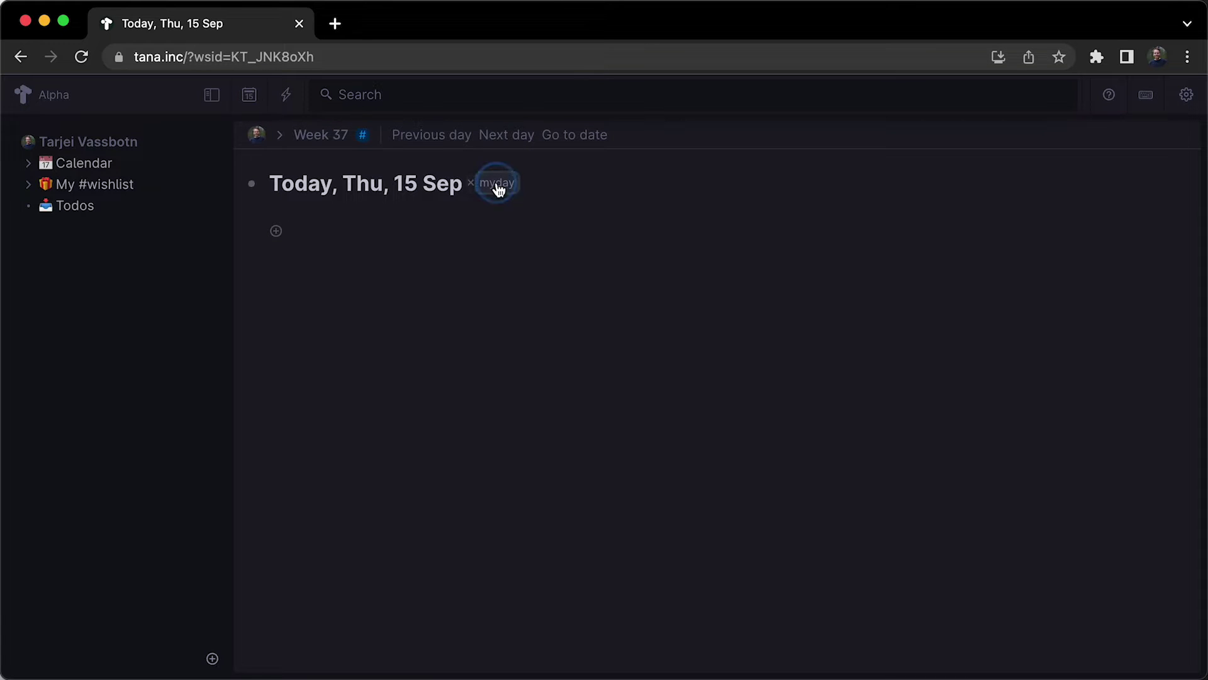
Give #myday default content of 'Triage' referencing Bugs and a 'Morning meditation' checkbox.
{"action": "mouse_move", "coordinate": [497, 185]}
{"action": "left_click", "coordinate": [426, 302]}
{"action": "left_click", "coordinate": [765, 401]}
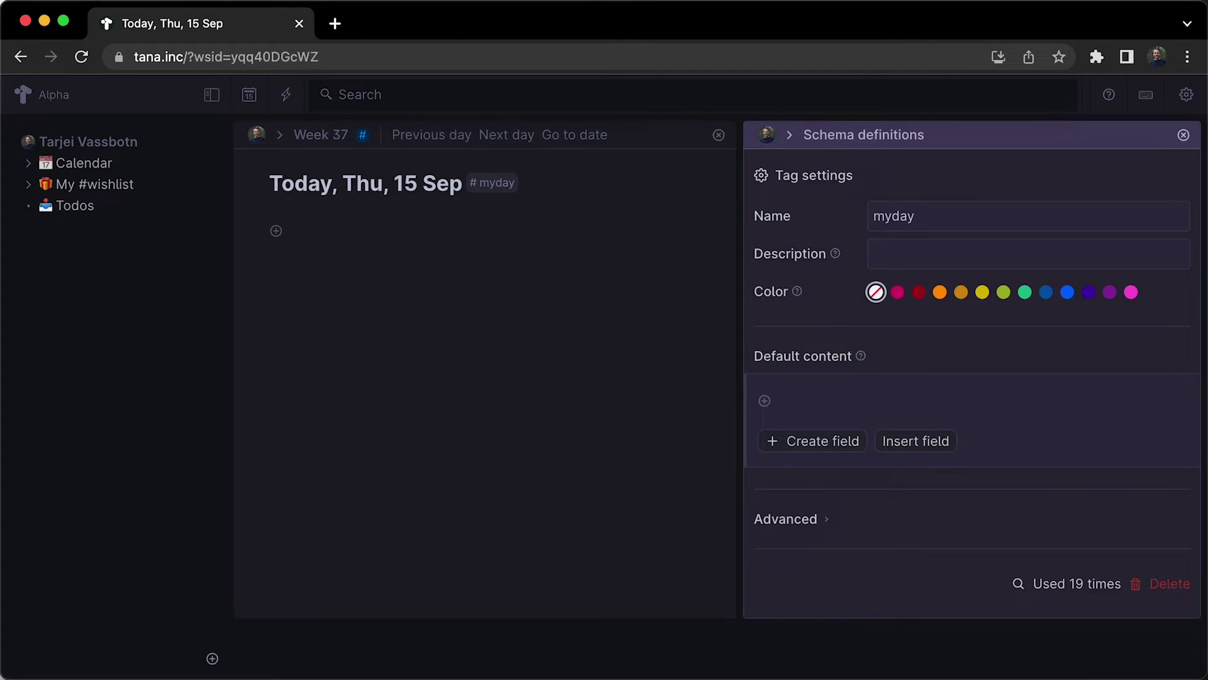
{"action": "type", "text": "Triage @"}
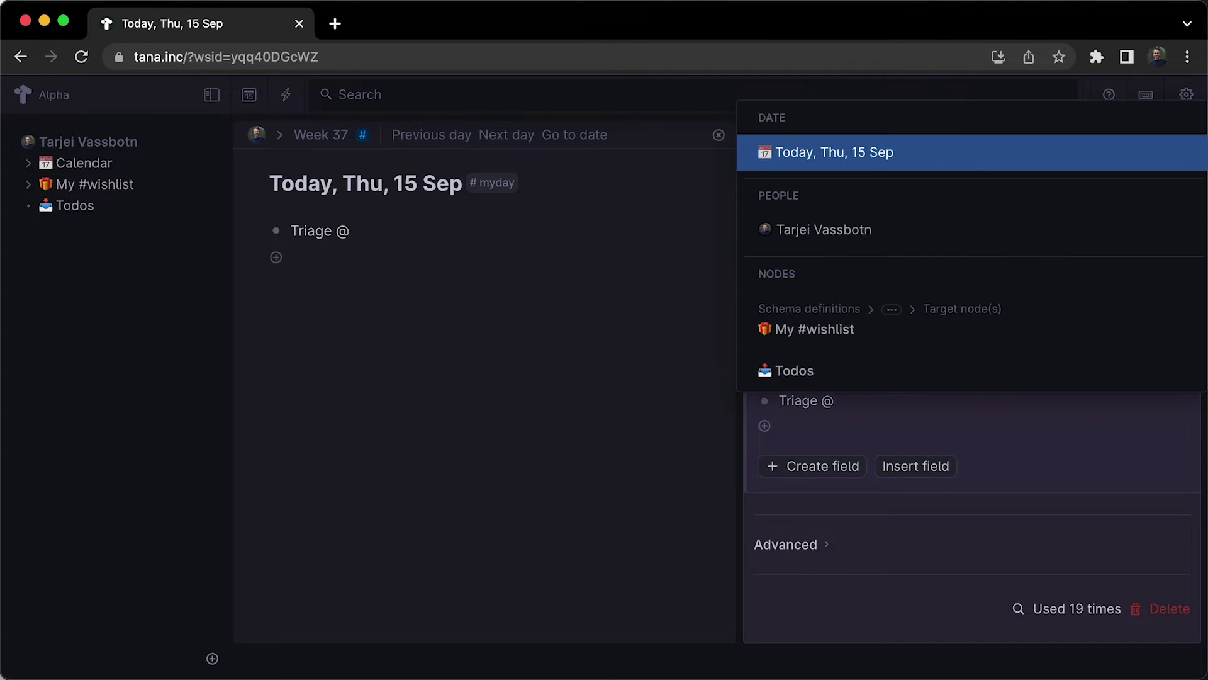
{"action": "type", "text": "bugs"}
{"action": "key", "text": "Return"}
{"action": "key", "text": "Return"}
{"action": "type", "text": "Morning meditation"}
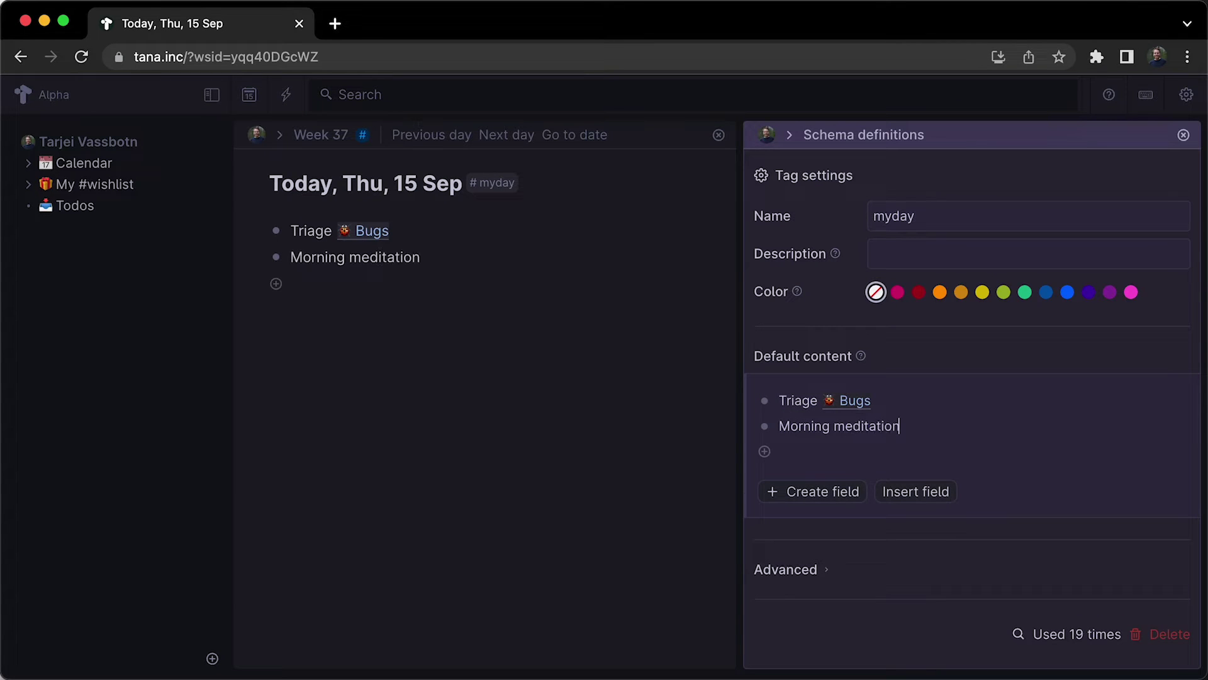
{"action": "key", "text": "super+Return"}
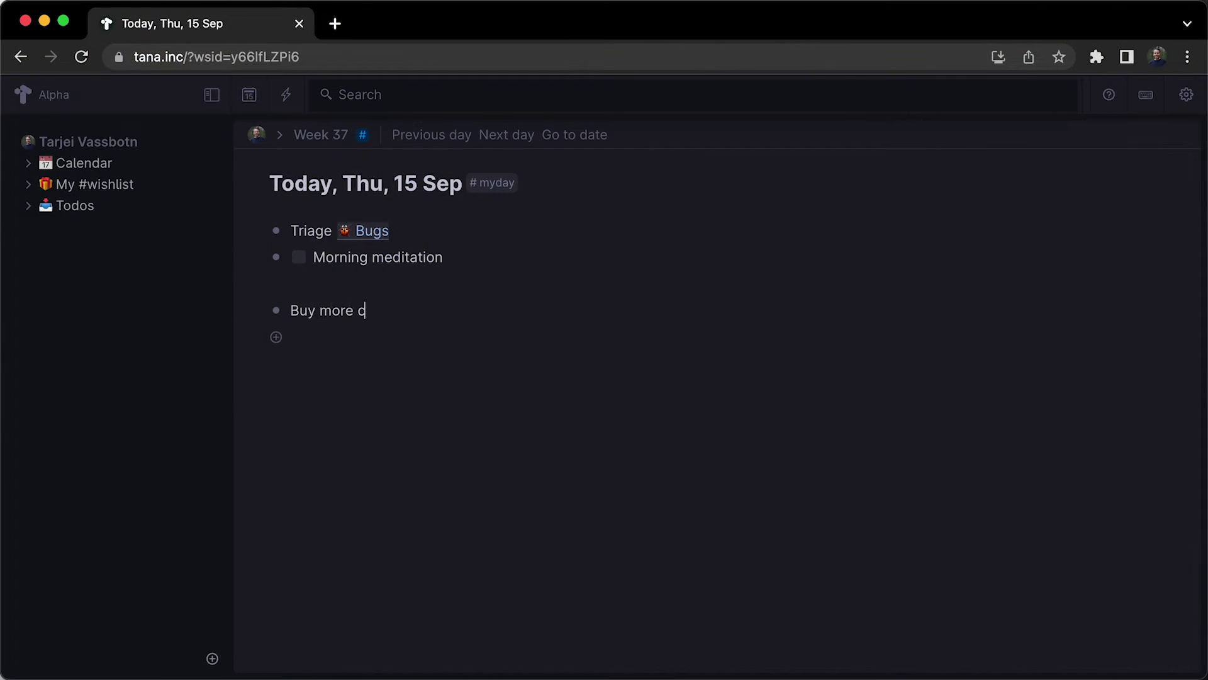
Tag 'Buy more coffee' as #todo and open the Todos list showing it.
{"action": "type", "text": "to"}
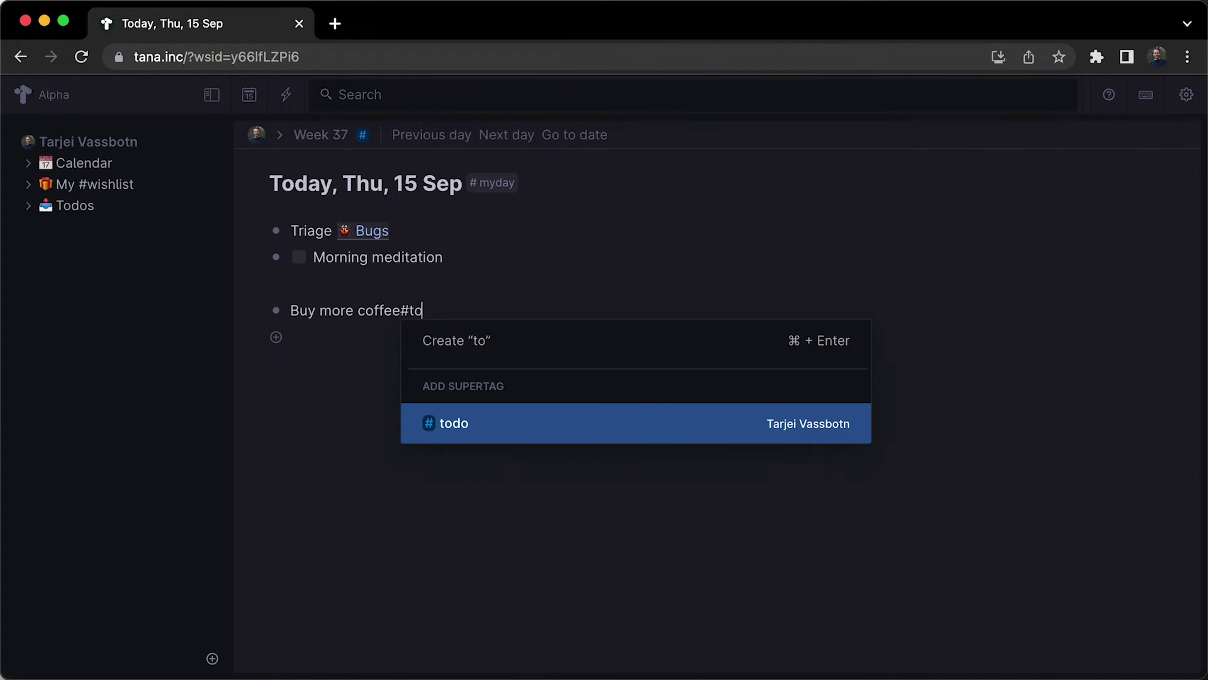
{"action": "type", "text": "do"}
{"action": "key", "text": "Return"}
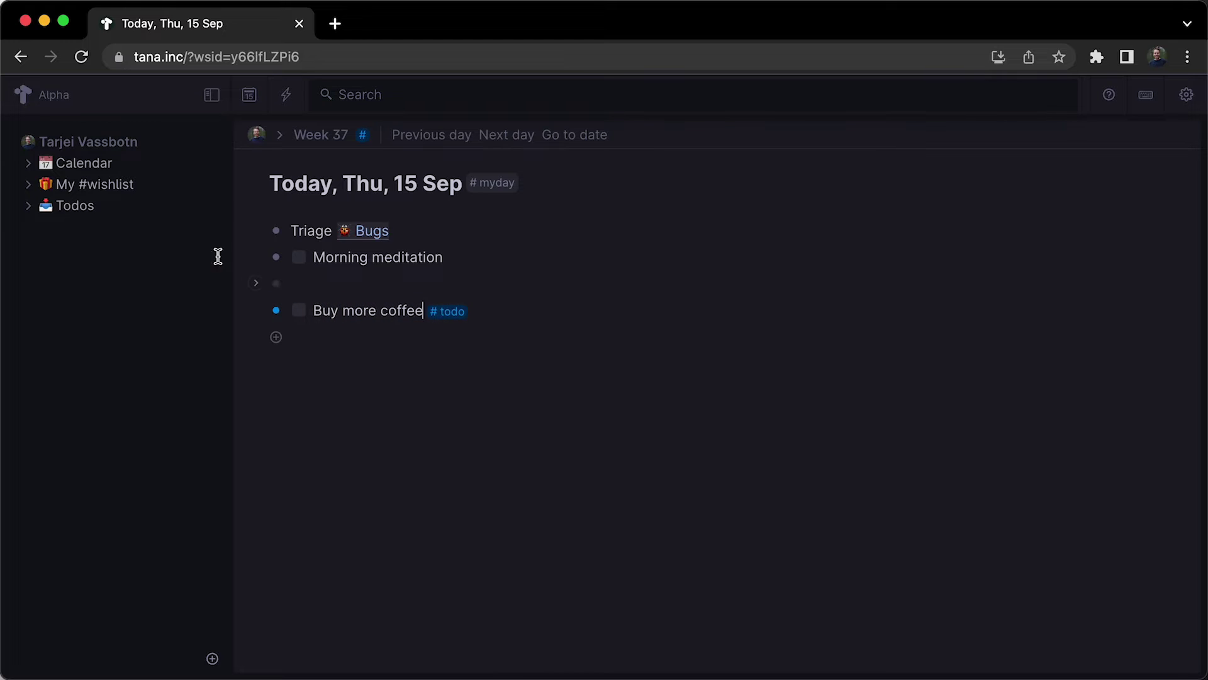
{"action": "left_click", "coordinate": [68, 211]}
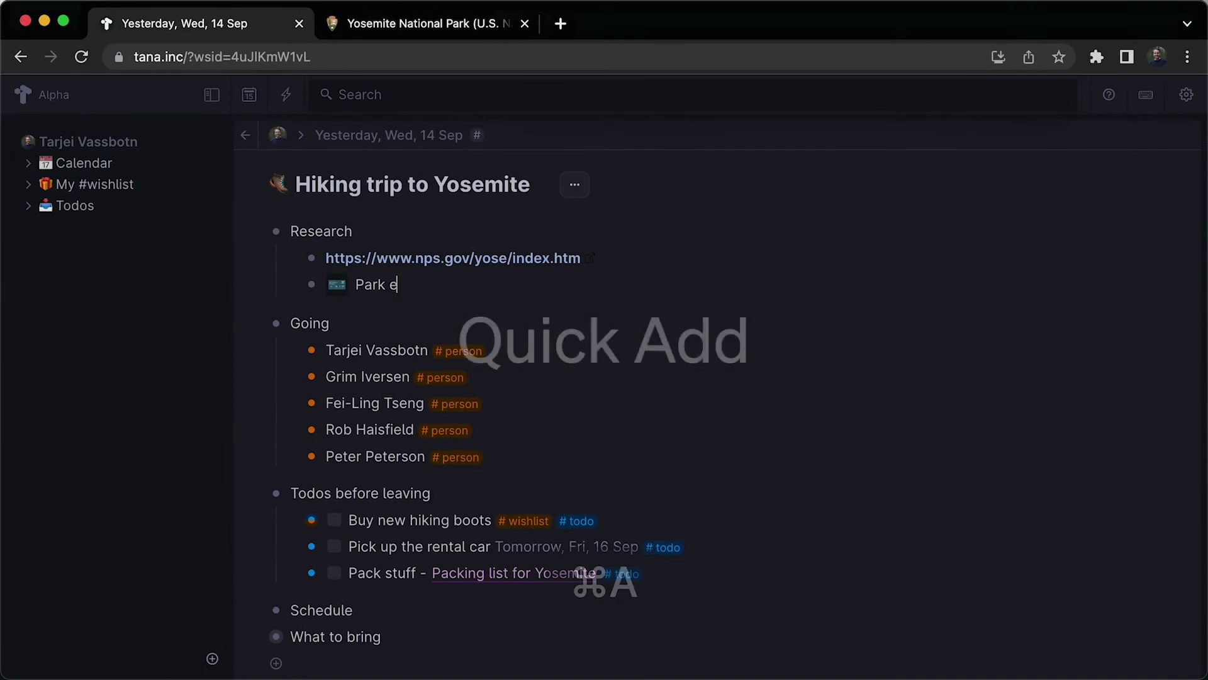
Quick-add a #todo reminder to feed the birds before Yosemite onto today's page, Thu 15 Sep.
{"action": "type", "text": "ntry resevations"}
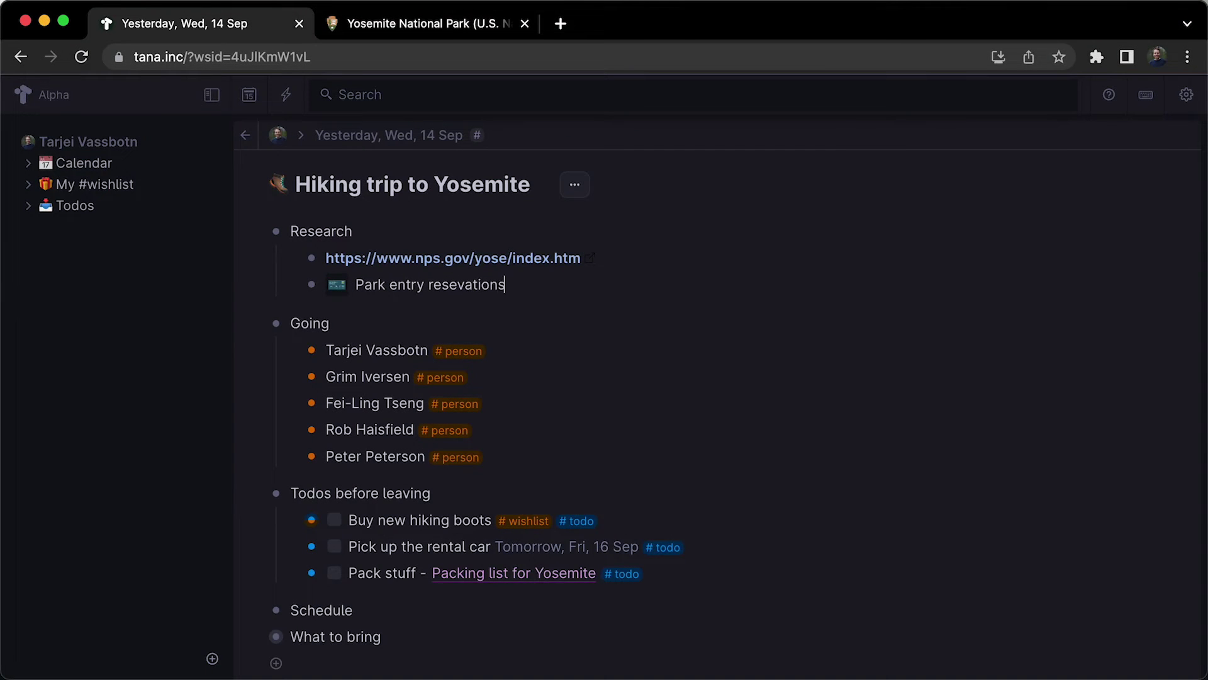
{"action": "left_click", "coordinate": [287, 94]}
{"action": "type", "text": "Remember to feed the birds before leaving for"}
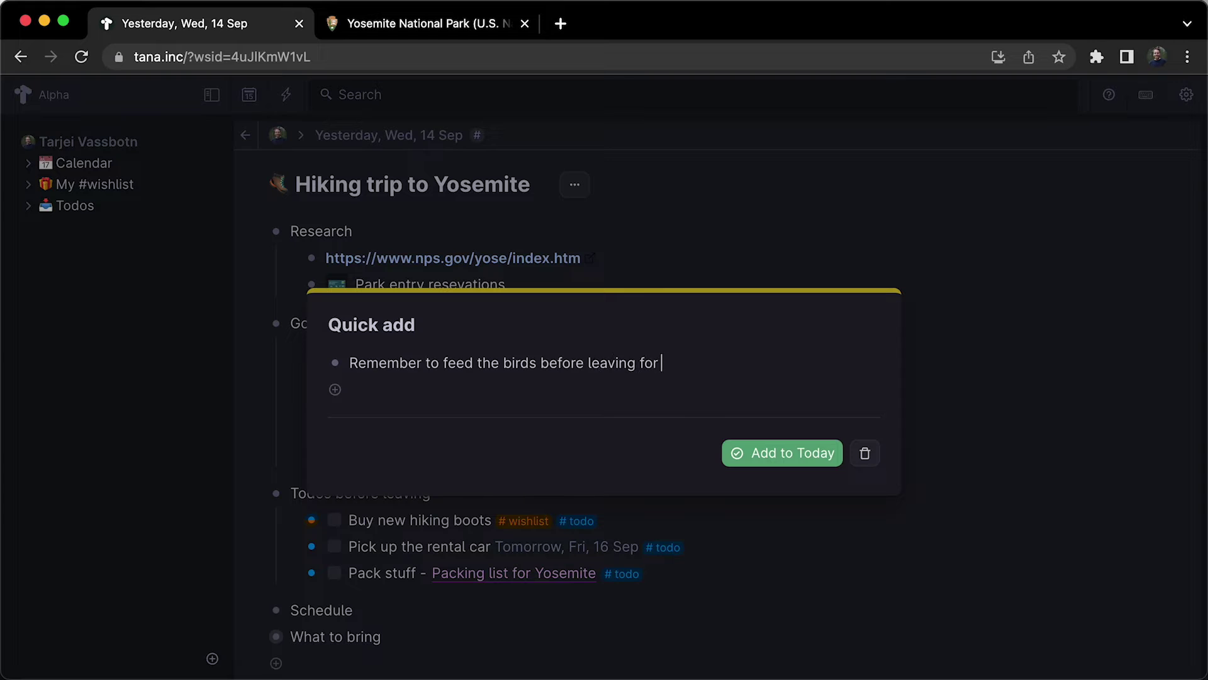
{"action": "type", "text": "#todo"}
{"action": "key", "text": "Return"}
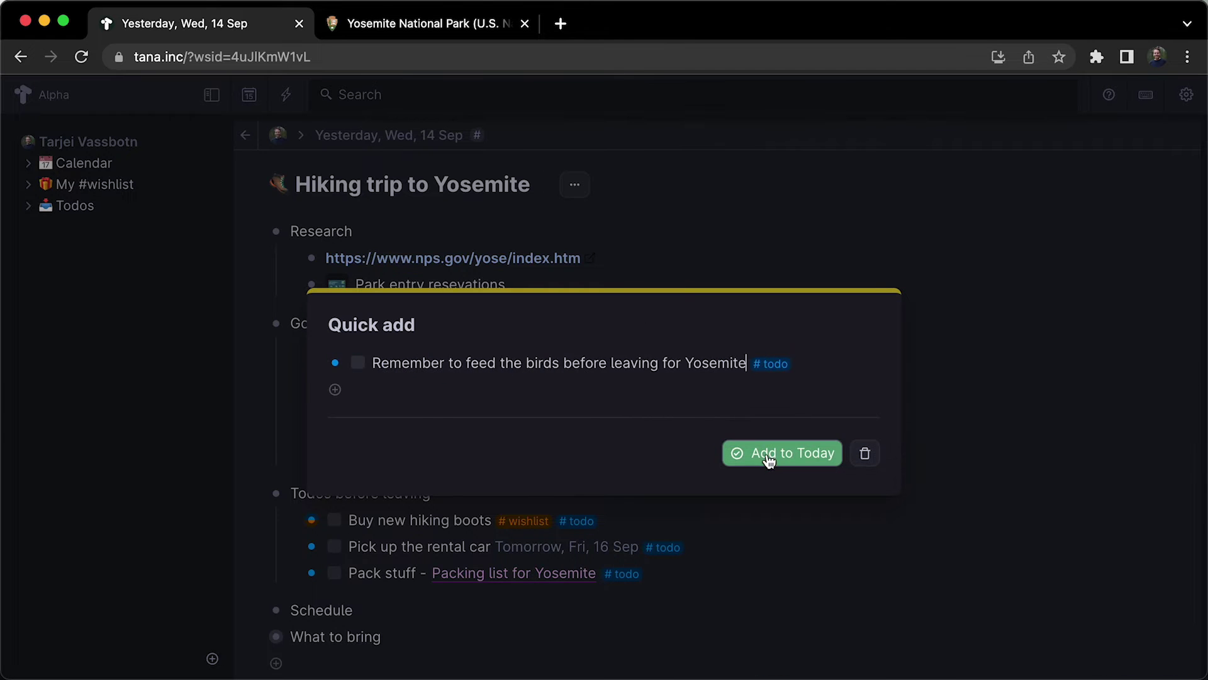
{"action": "left_click", "coordinate": [769, 454]}
{"action": "left_click", "coordinate": [250, 96]}
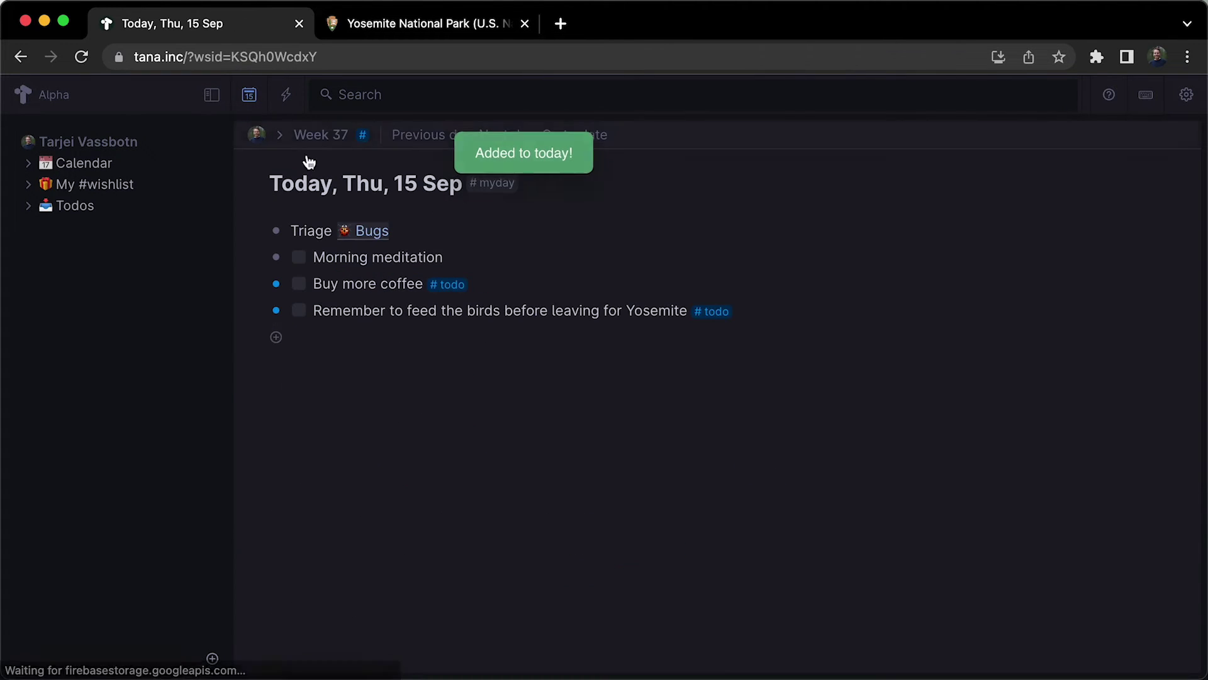
Open the Todos list and expand, then collapse, the Packing list for Yosemite.
{"action": "left_click", "coordinate": [74, 205]}
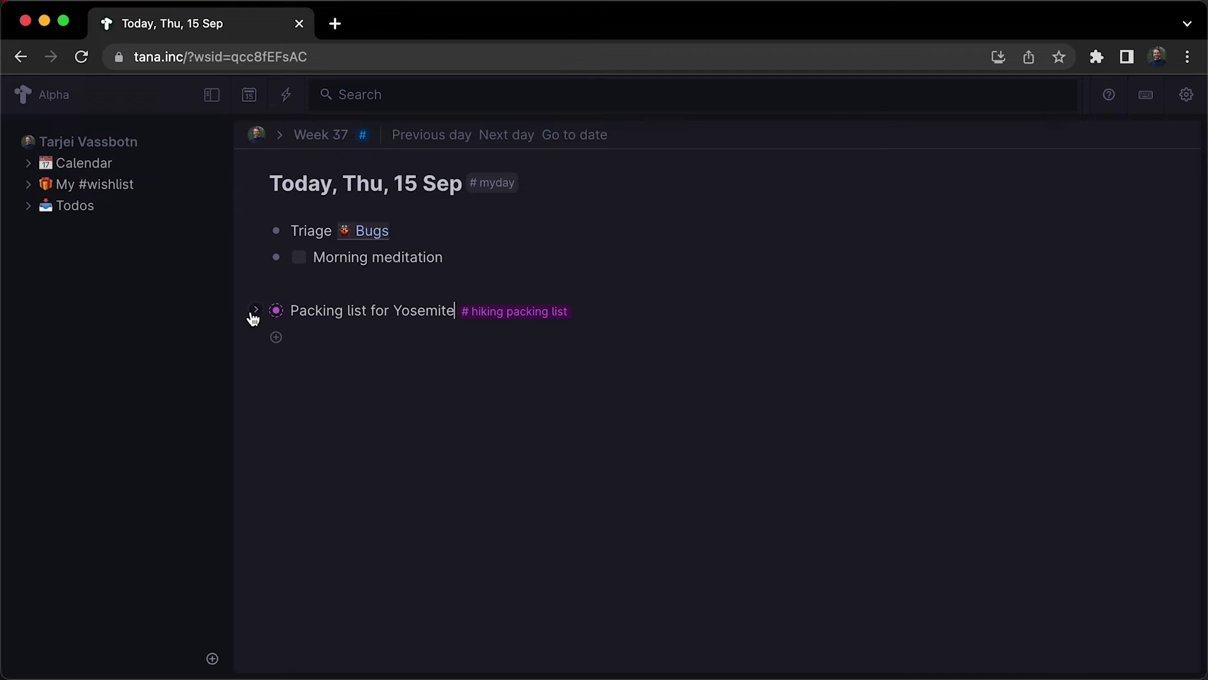
{"action": "left_click", "coordinate": [256, 312]}
{"action": "left_click", "coordinate": [255, 311]}
Add 'Ensure I have everything in the' linked to Packing list for Yosemite, and view it.
{"action": "key", "text": "Return"}
{"action": "key", "text": "Return"}
{"action": "type", "text": "Ensure I have everything in the @pa"}
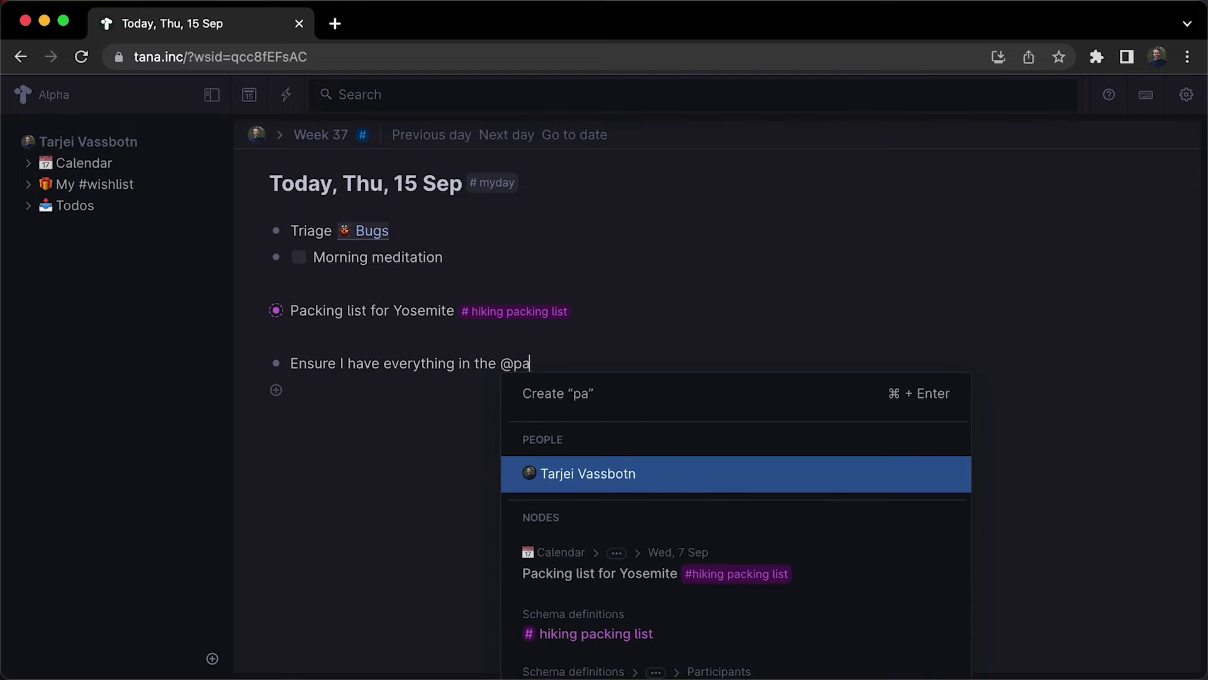
{"action": "type", "text": "ck"}
{"action": "key", "text": "Return"}
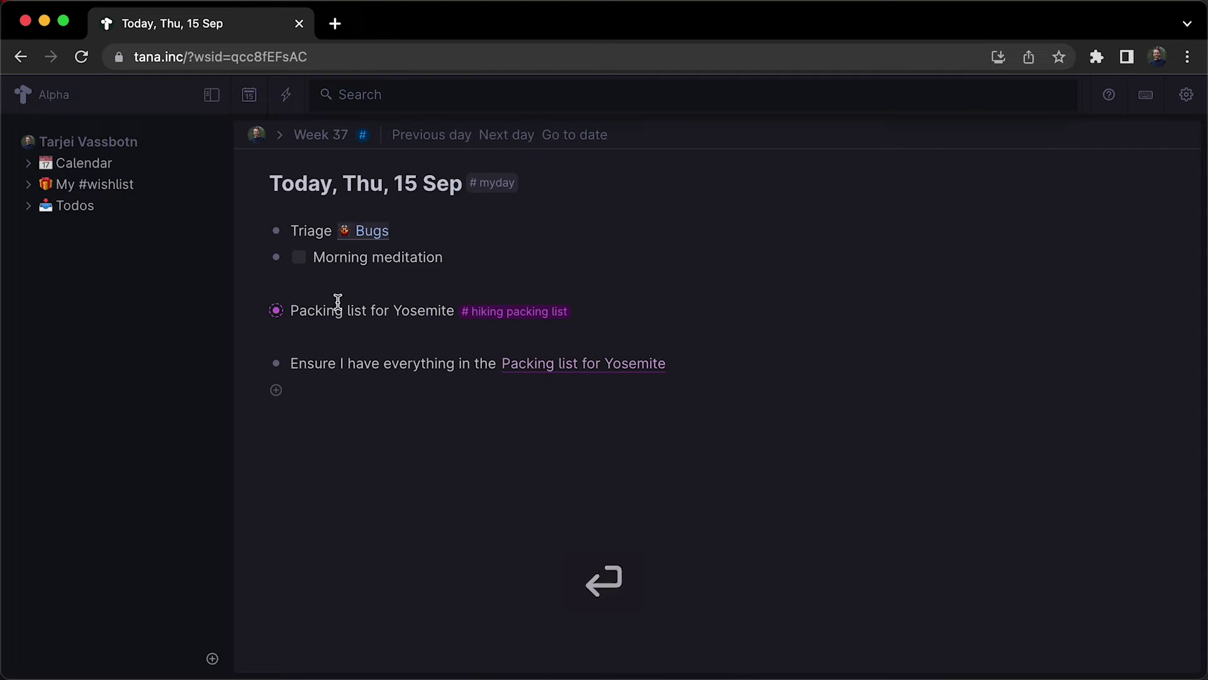
{"action": "left_click", "coordinate": [569, 363]}
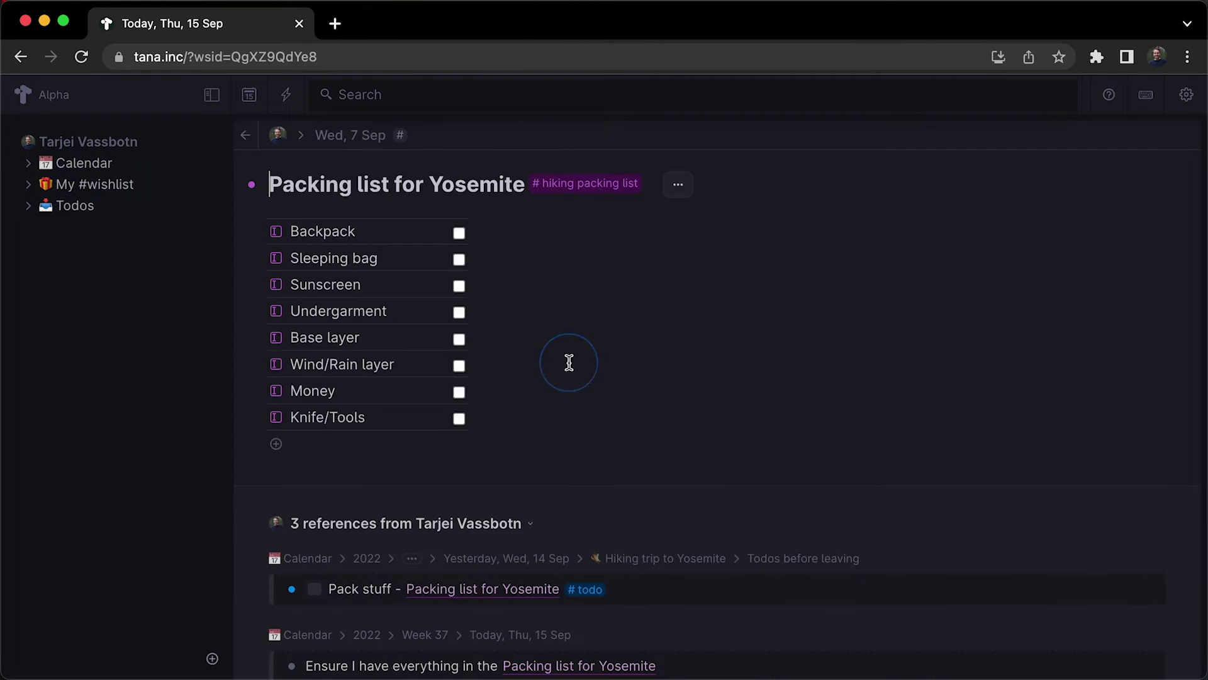
{"action": "scroll", "coordinate": [566, 363], "scroll_direction": "down", "scroll_amount": 4}
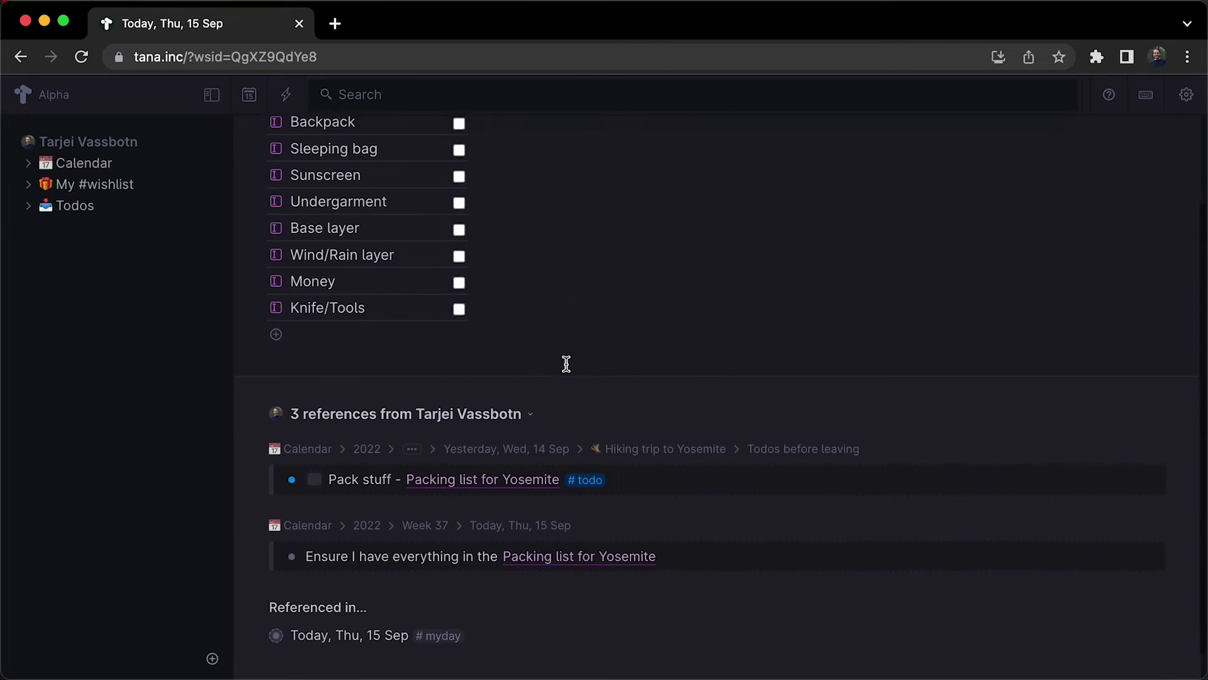
{"action": "scroll", "coordinate": [548, 554], "scroll_direction": "up", "scroll_amount": 5}
On today's page, start a line with Yesterday, Wed 14 Sep and mention a colleague.
{"action": "left_click", "coordinate": [248, 134]}
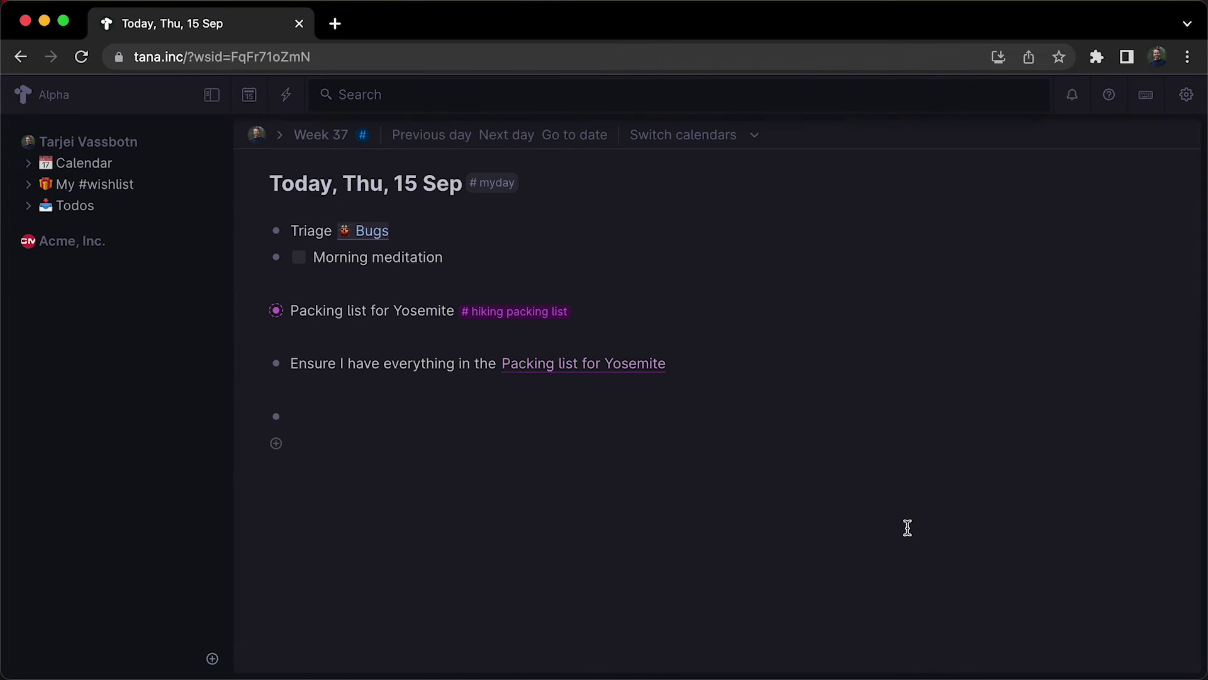
{"action": "type", "text": "@ye"}
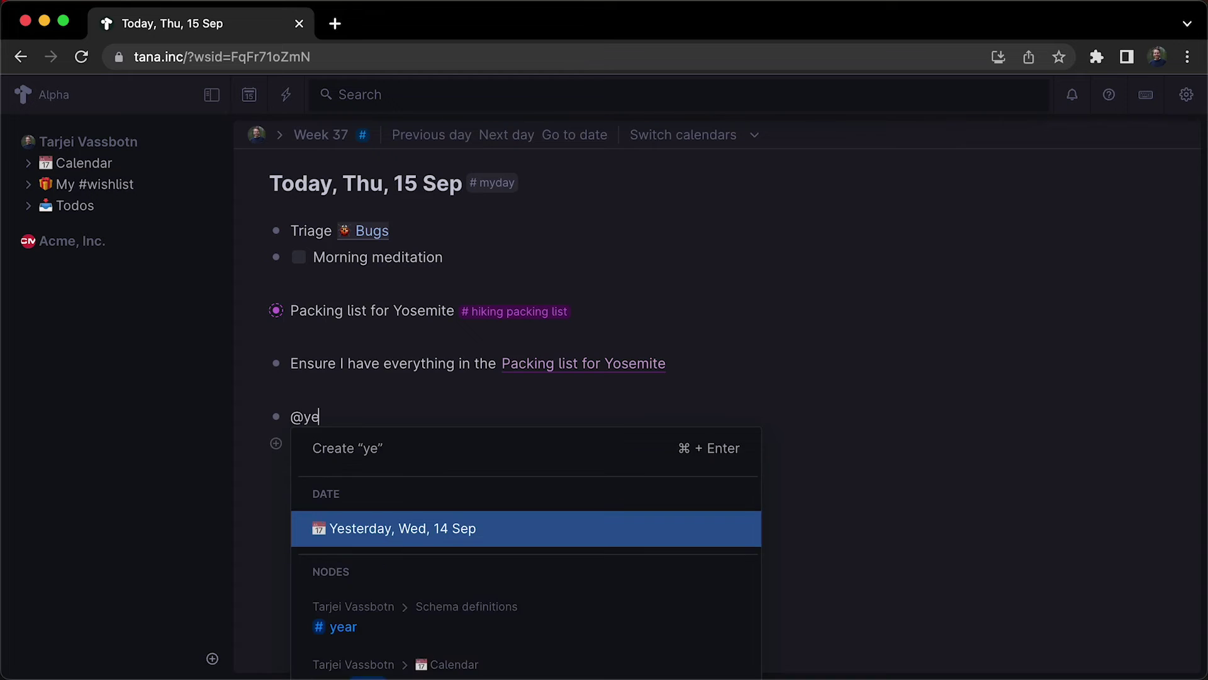
{"action": "key", "text": "Return"}
{"action": "type", "text": "me and @ola"}
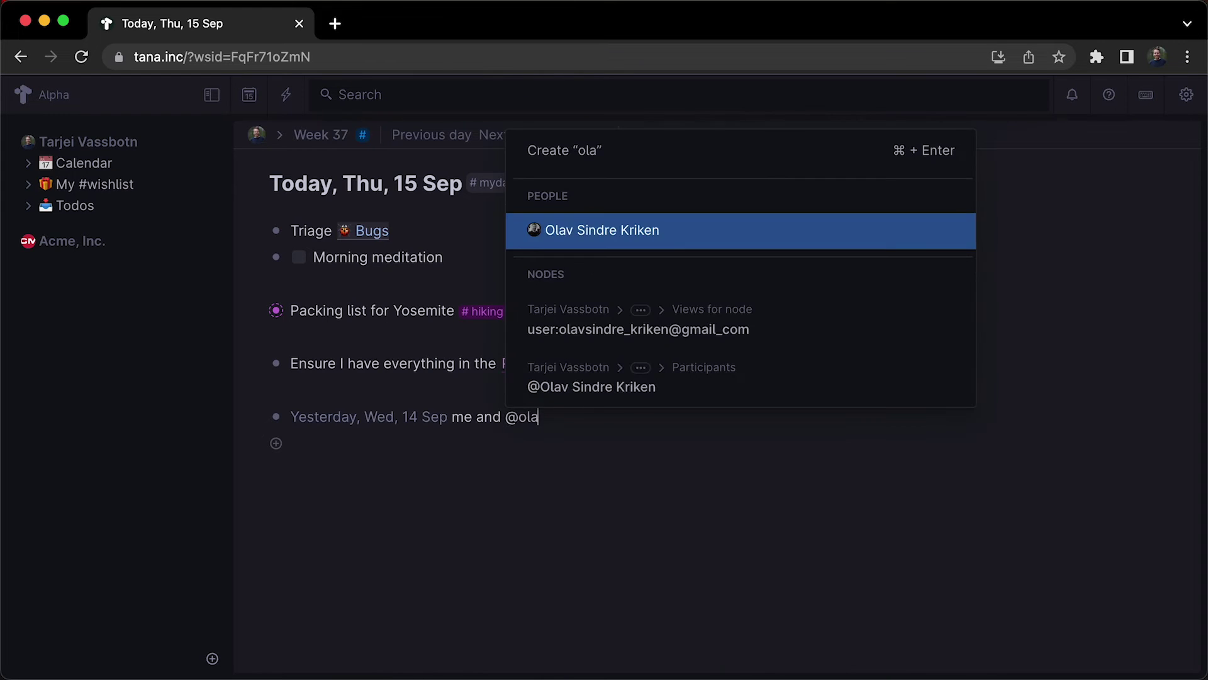
{"action": "key", "text": "Return"}
Add 'met with' a new person, creating and opening their new node.
{"action": "type", "text": "met w"}
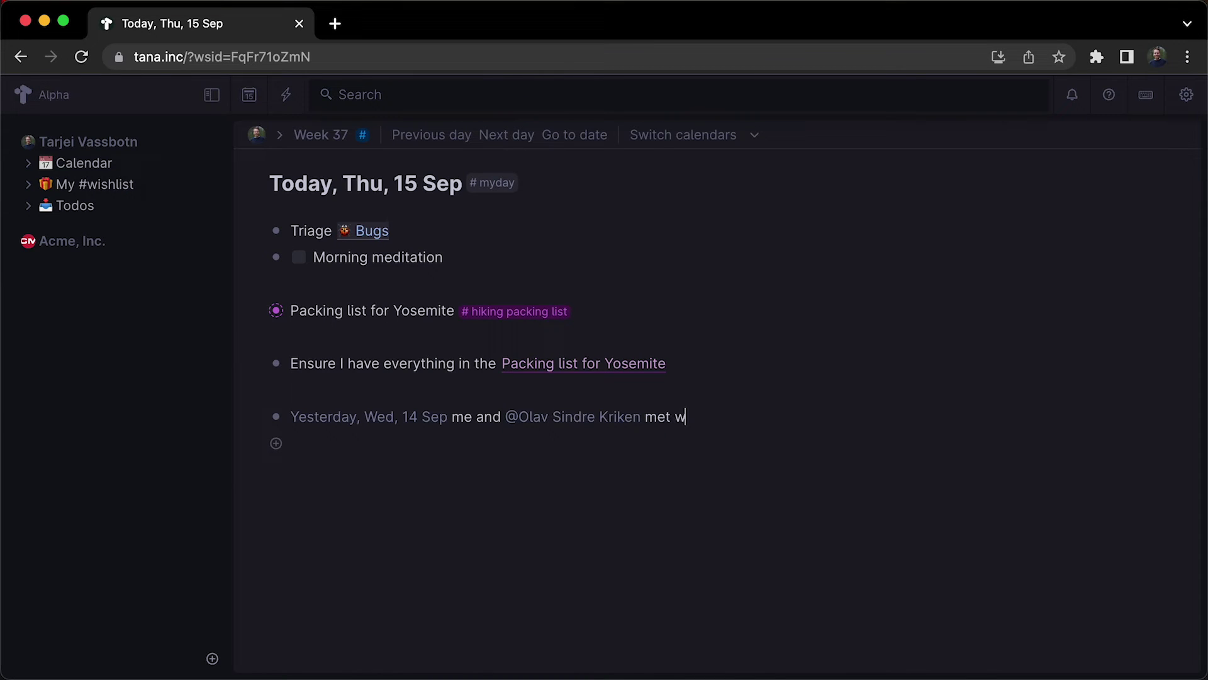
{"action": "type", "text": "ith @"}
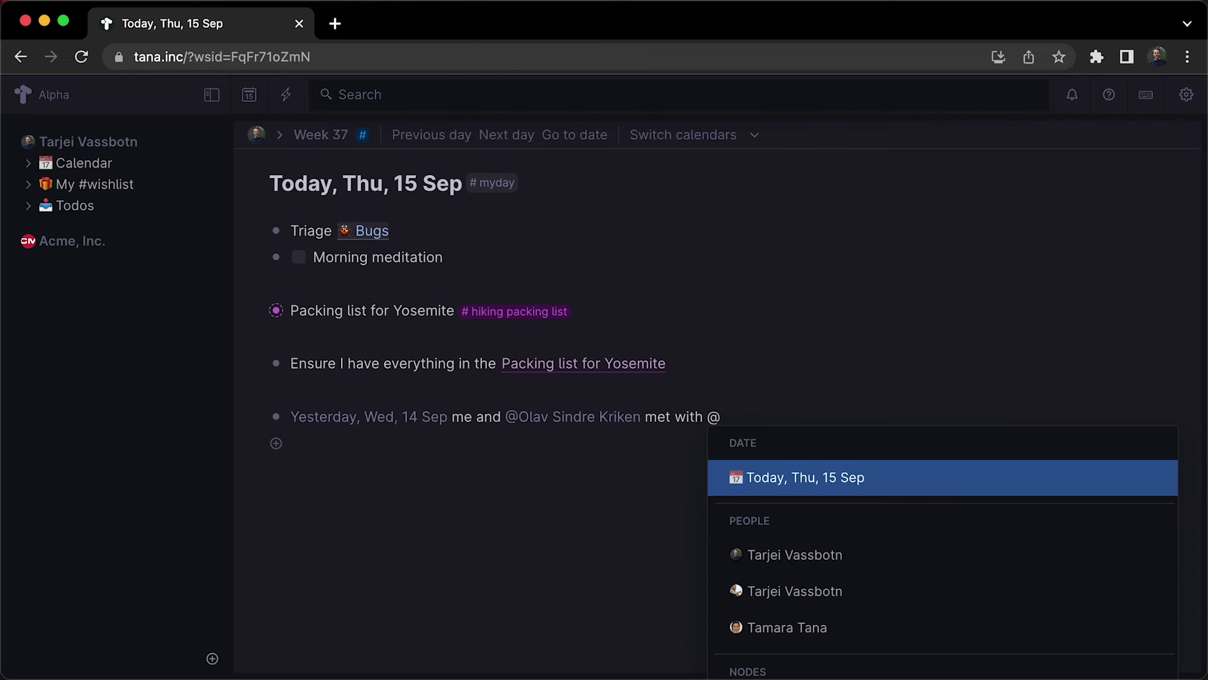
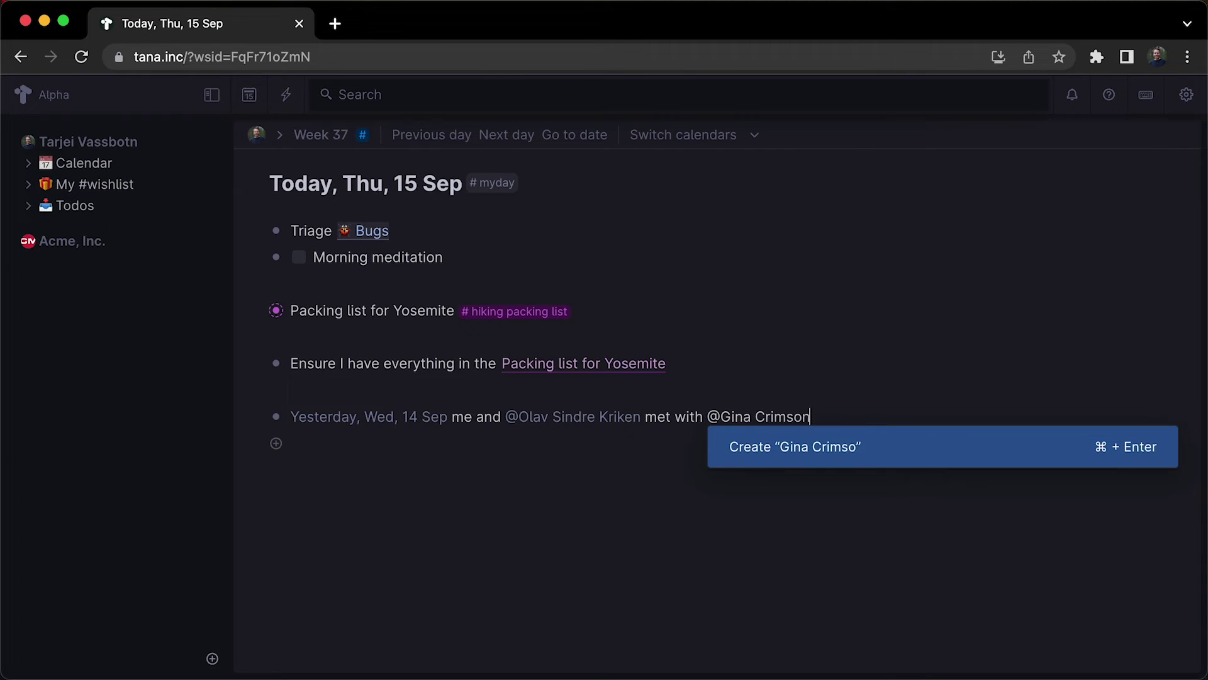
{"action": "key", "text": "Return"}
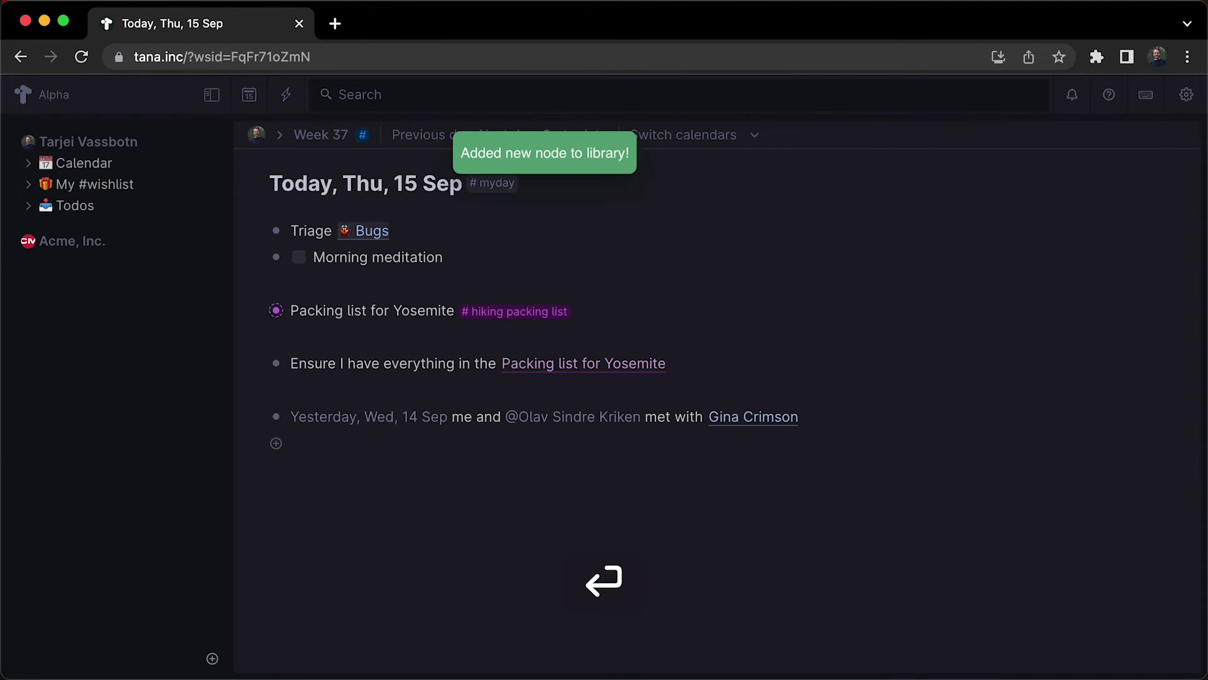
{"action": "left_click", "coordinate": [763, 420]}
Tag the new contact's node with the #person supertag.
{"action": "left_click", "coordinate": [423, 189]}
{"action": "type", "text": "#pes"}
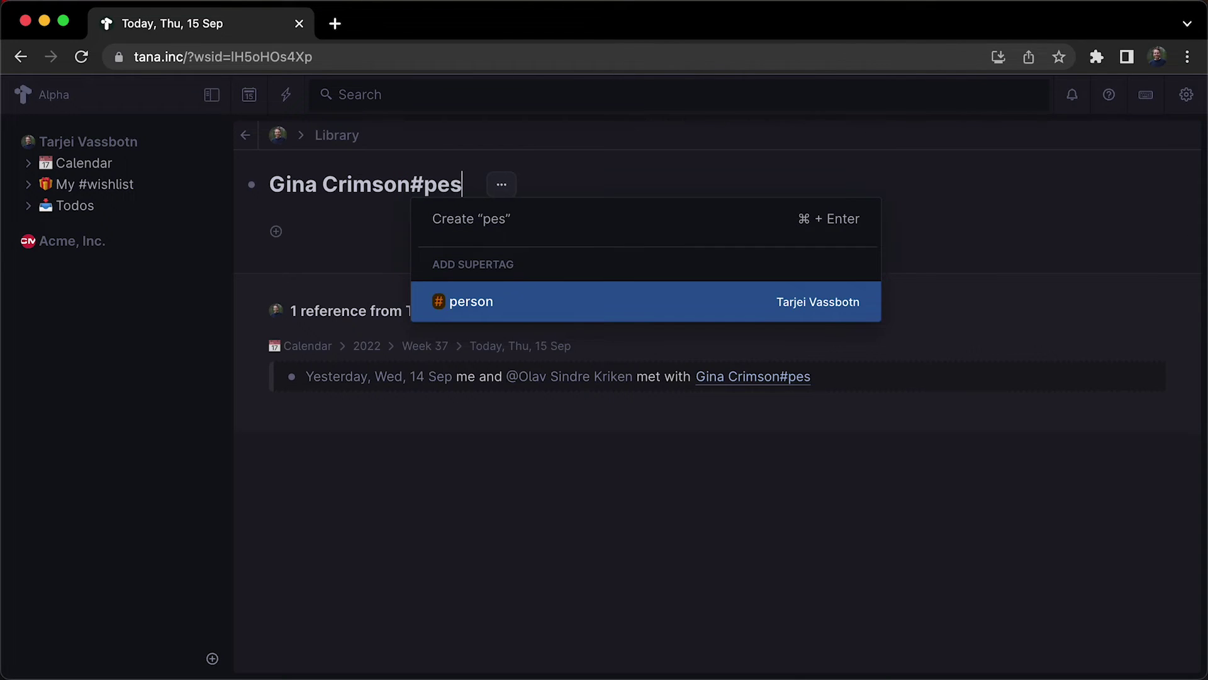
{"action": "key", "text": "Return"}
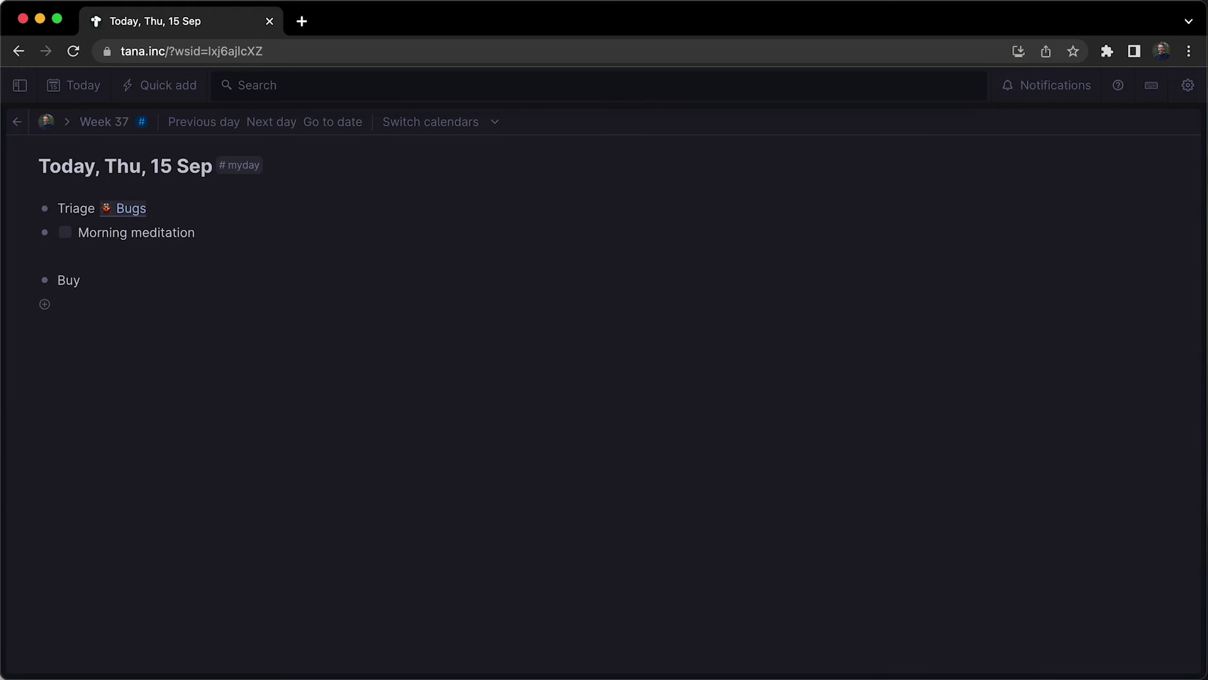
Add a todo to buy the book "The world as I see it" and tag the reference #book.
{"action": "type", "text": "the book \"@The world as I see it"}
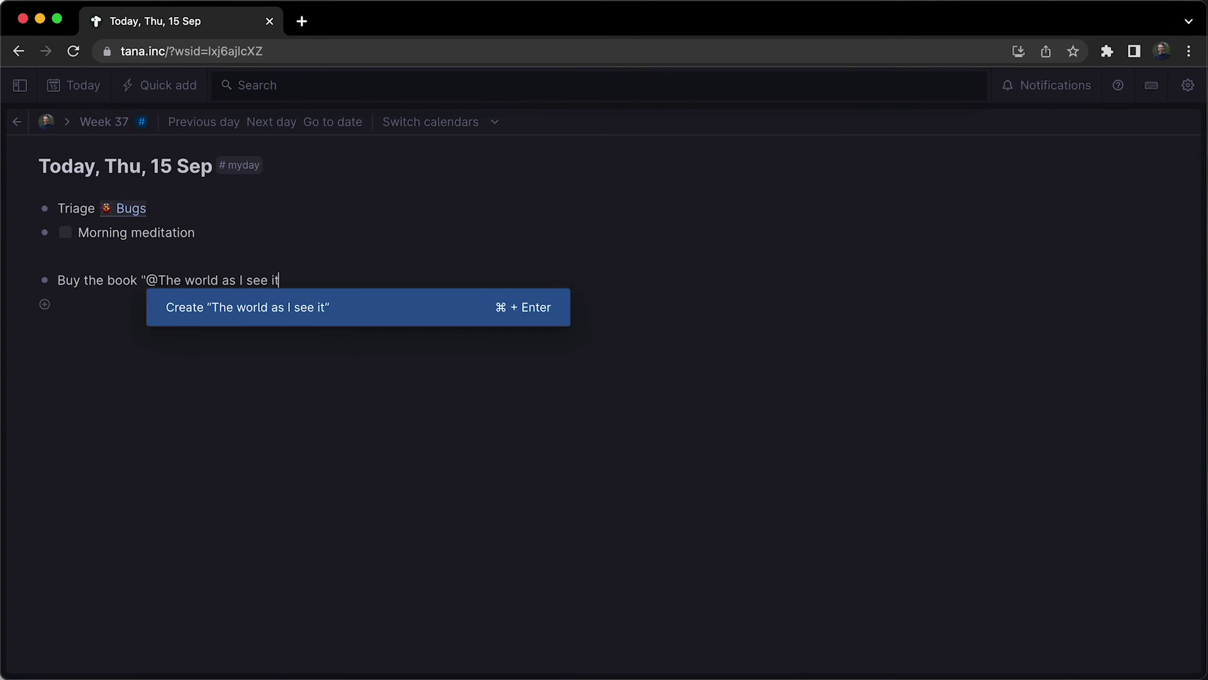
{"action": "key", "text": "Return"}
{"action": "key", "text": "Left"}
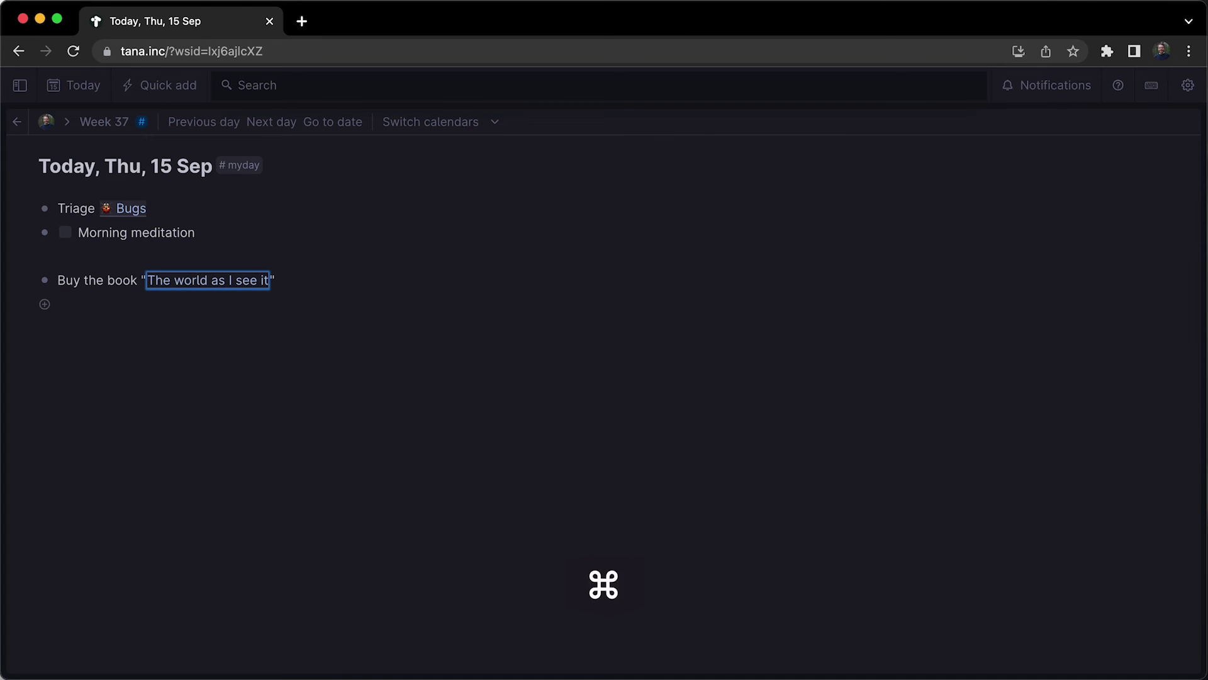
{"action": "key", "text": "super+k"}
{"action": "type", "text": "#"}
{"action": "key", "text": "Down"}
{"action": "key", "text": "Down"}
{"action": "key", "text": "Down"}
{"action": "key", "text": "Return"}
Browse the book's page and the My books board, then install Tana as a desktop app.
{"action": "left_click", "coordinate": [243, 279]}
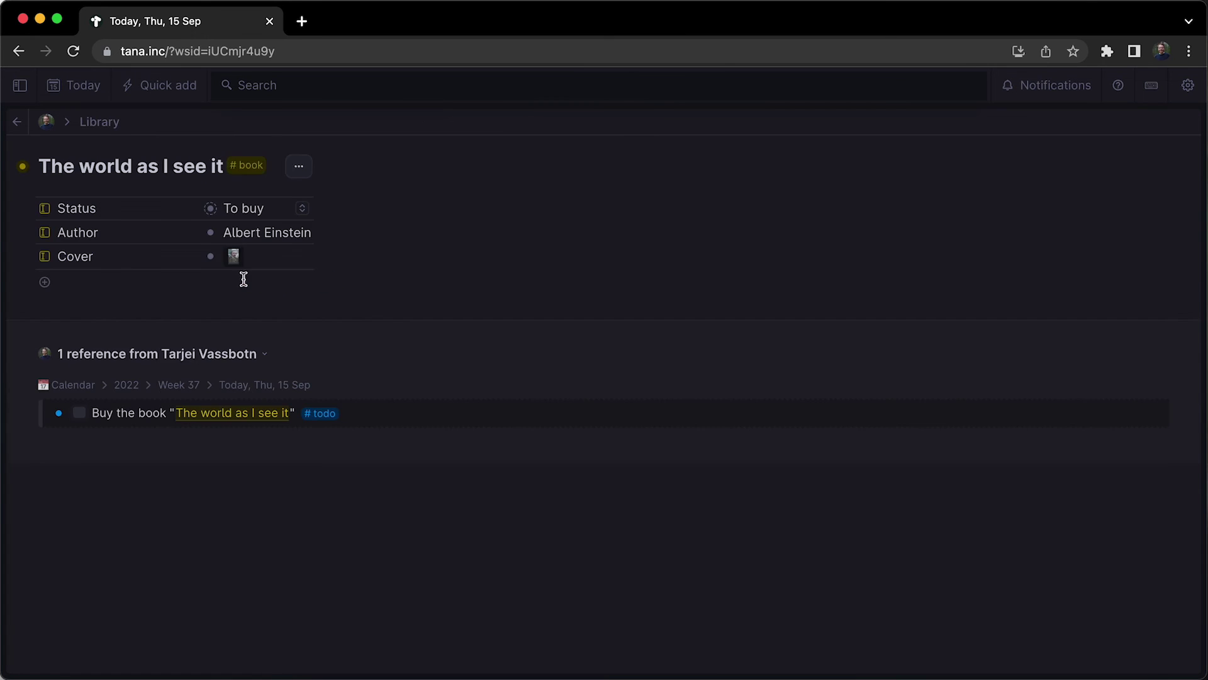
{"action": "left_click", "coordinate": [255, 169]}
{"action": "left_click", "coordinate": [248, 275]}
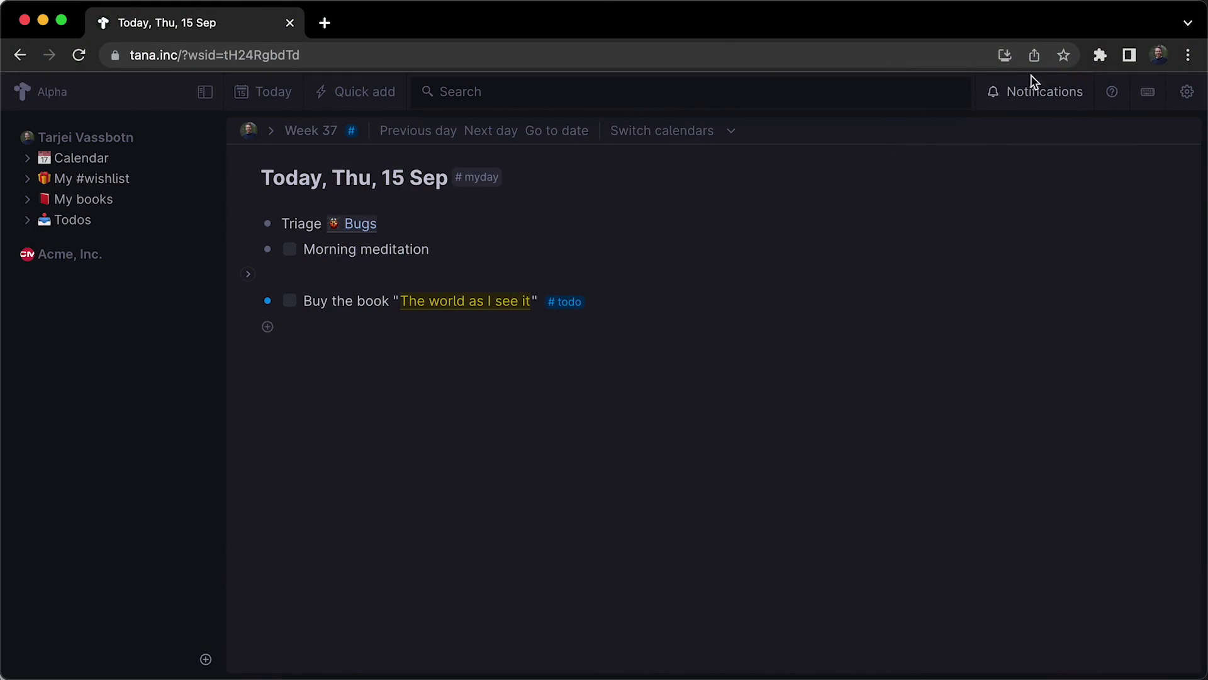
{"action": "left_click", "coordinate": [1004, 56]}
{"action": "left_click", "coordinate": [1020, 203]}
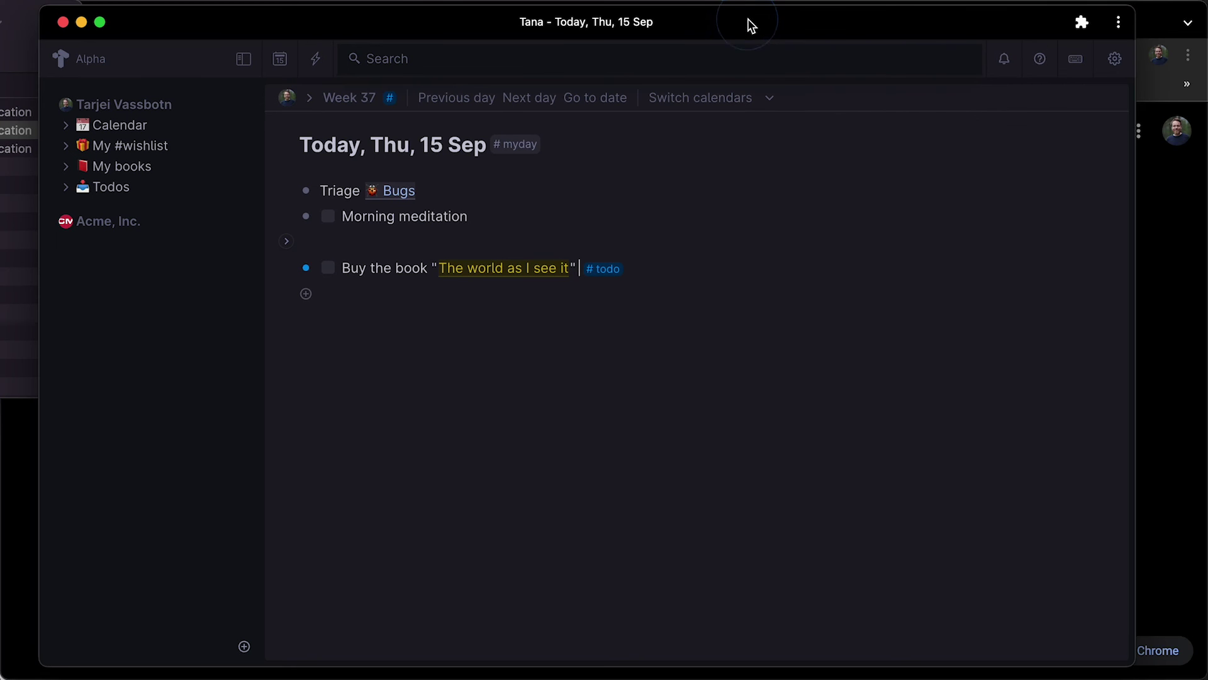